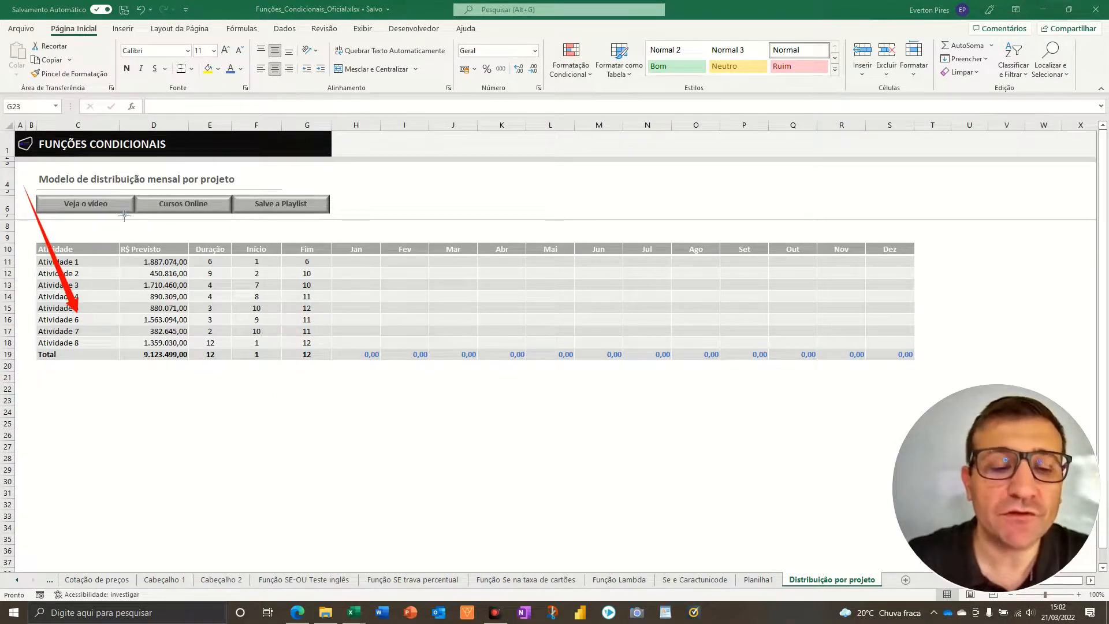
mouse_move(125, 188)
left_mouse_down()
mouse_move(189, 326)
mouse_move(177, 319)
left_mouse_up()
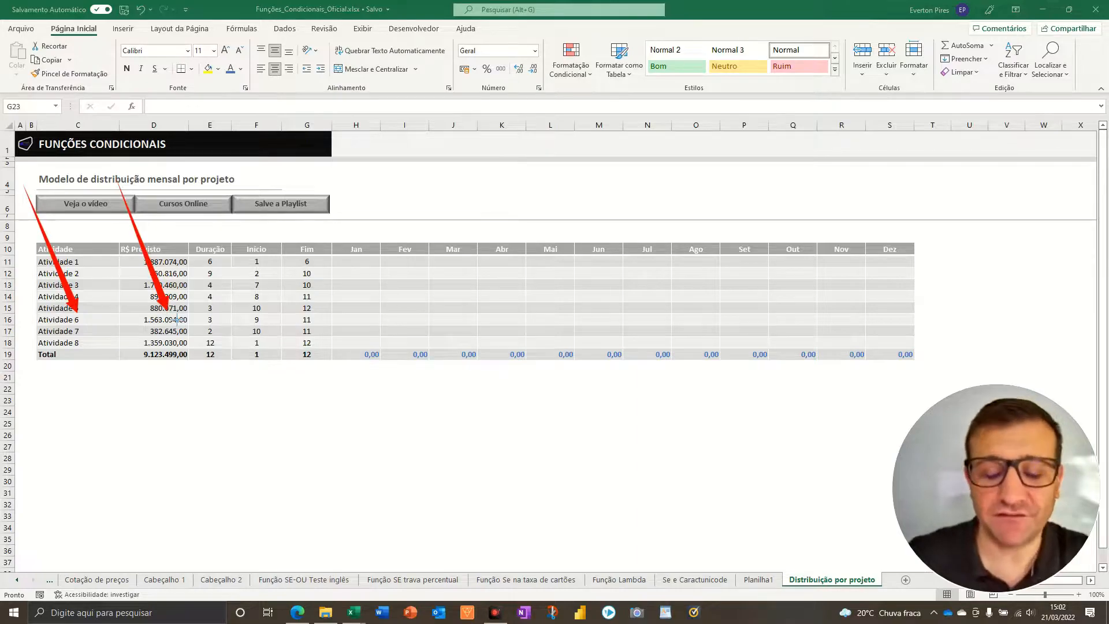
key("Escape")
- Recalculate the sheet repeatedly to refresh the random R$ Previsto amounts of the activities
left_click(185, 427)
key("F9")
key("F9")
key("F9")
key("F9")
key("F9")
key("F9")
key("F9")
key("F9")
key("F9")
key("F9")
key("F9")
key("F9")
key("F9")
key("F9")
key("F9")
key("F9")
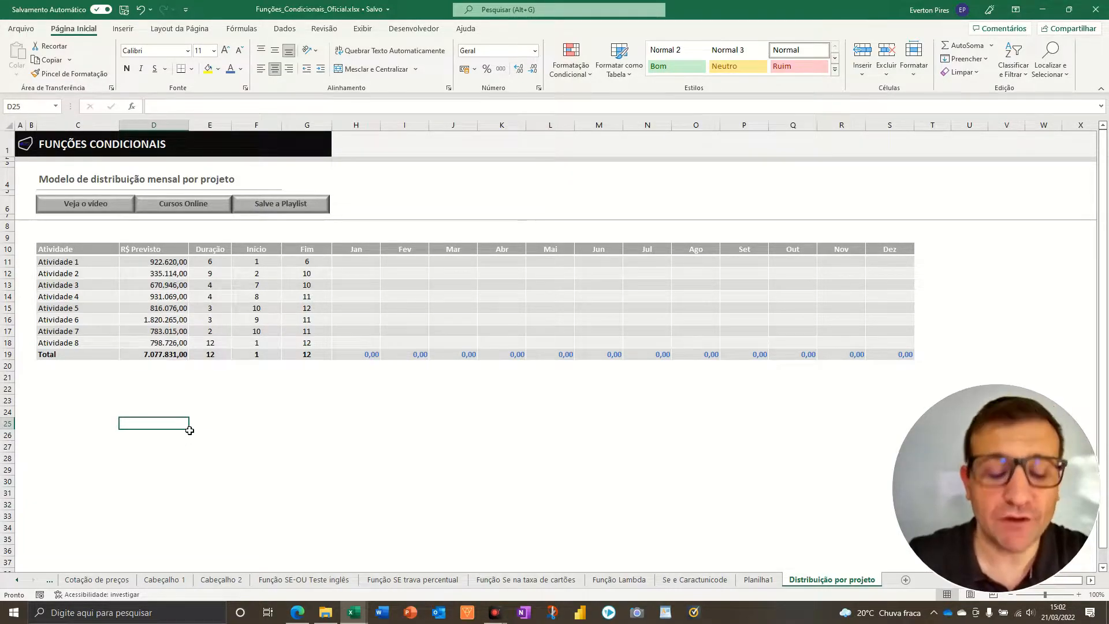
key("ctrl+2")
left_click_drag(183, 178, 220, 273)
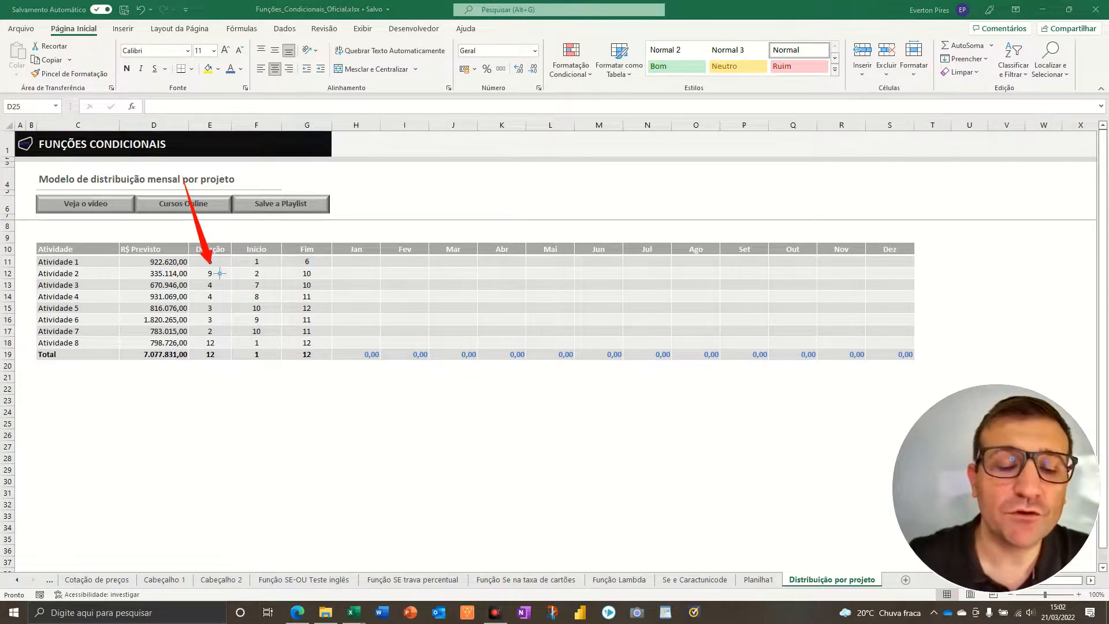
left_click_drag(285, 183, 307, 236)
left_click_drag(240, 198, 263, 251)
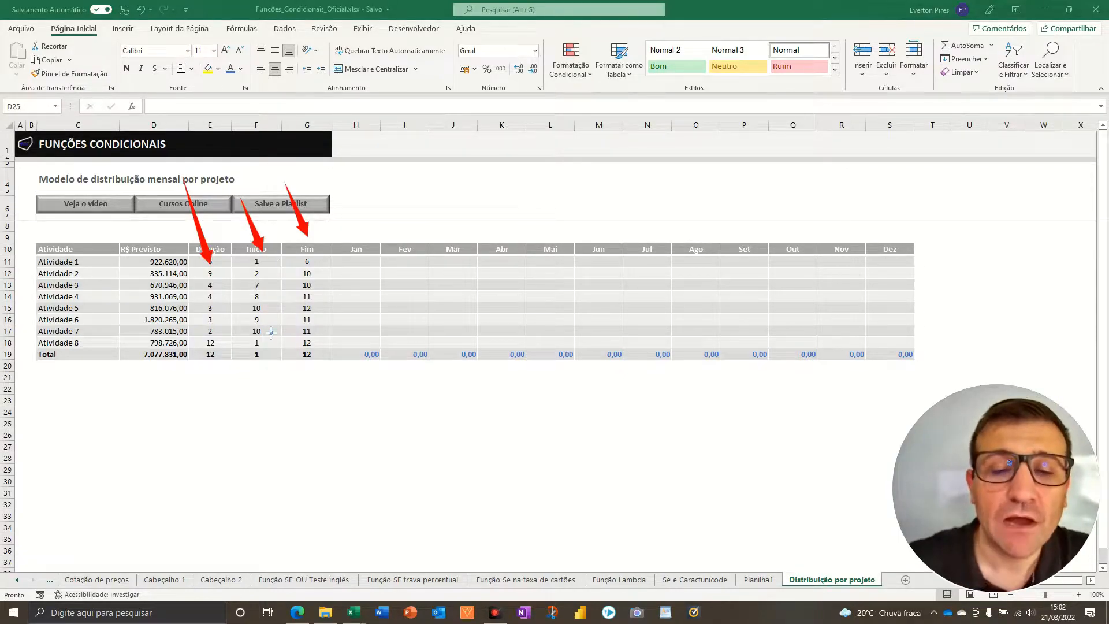
key("Escape")
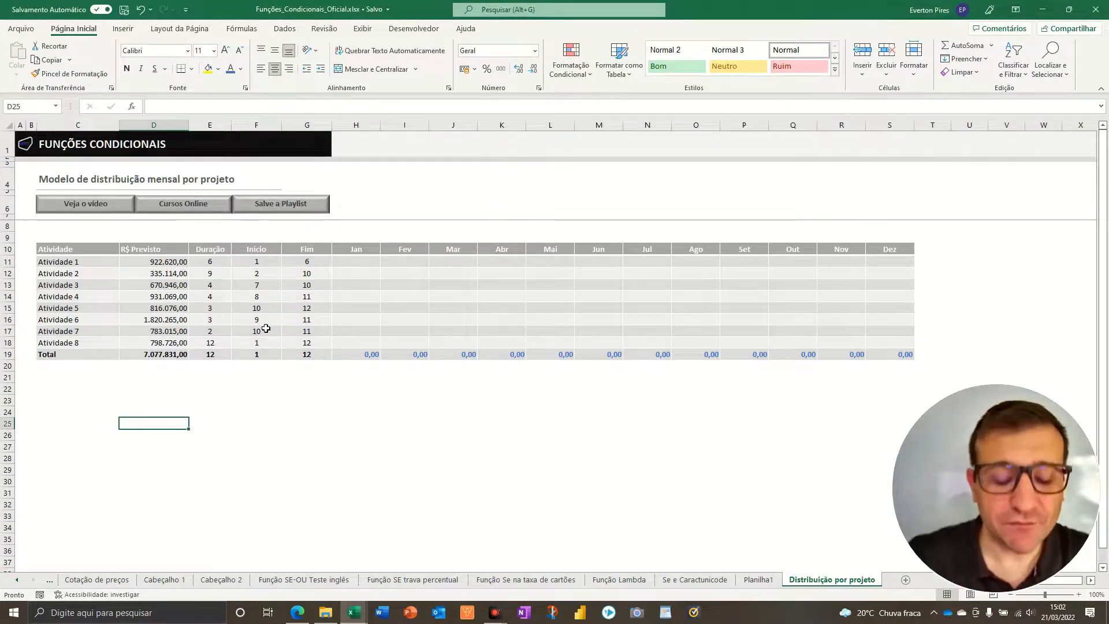
key("ctrl+2")
left_click_drag(184, 197, 157, 280)
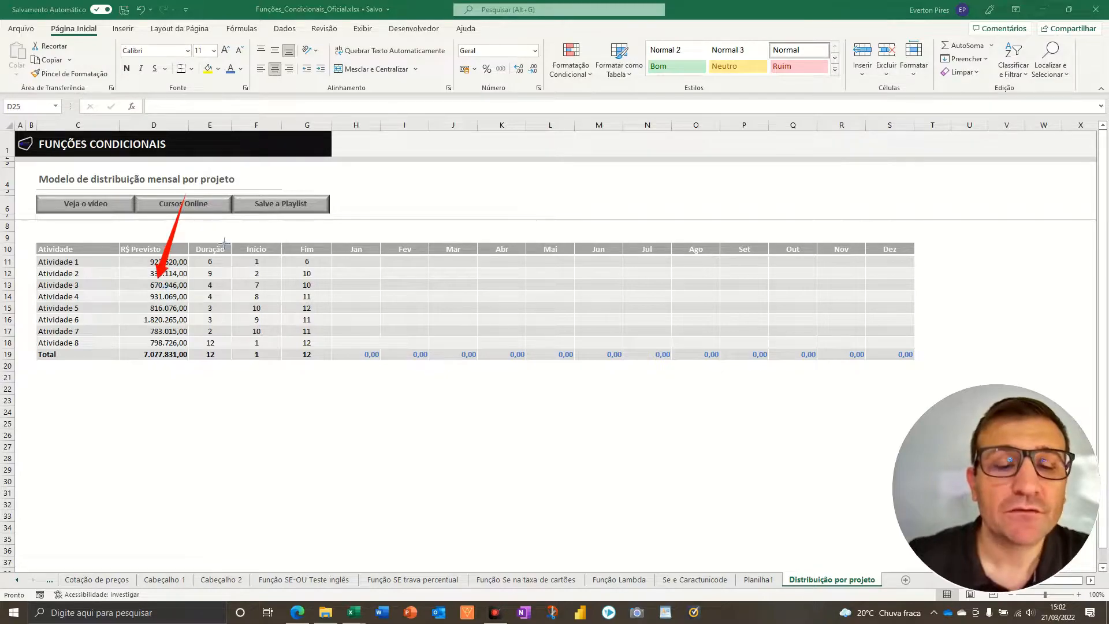
left_click_drag(186, 185, 224, 255)
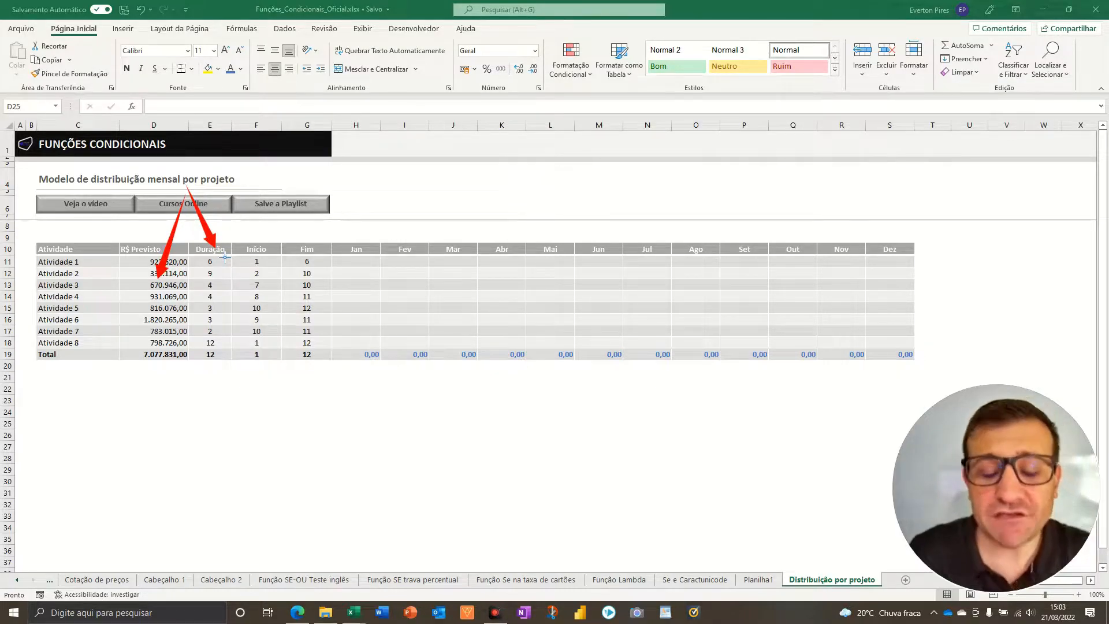
key("Escape")
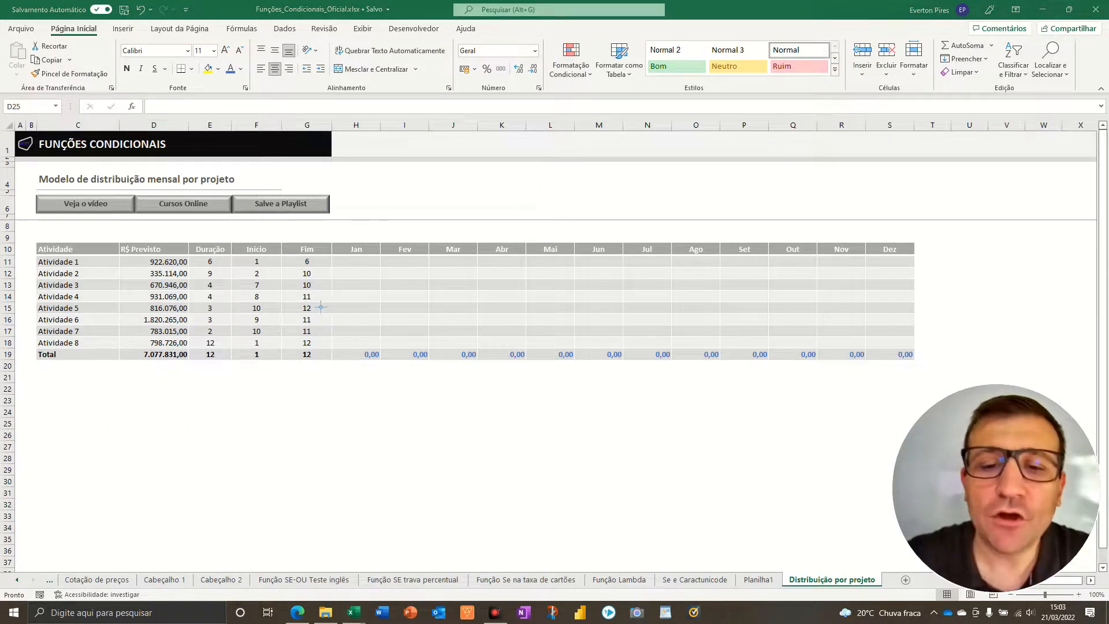
left_click_drag(374, 321, 379, 252)
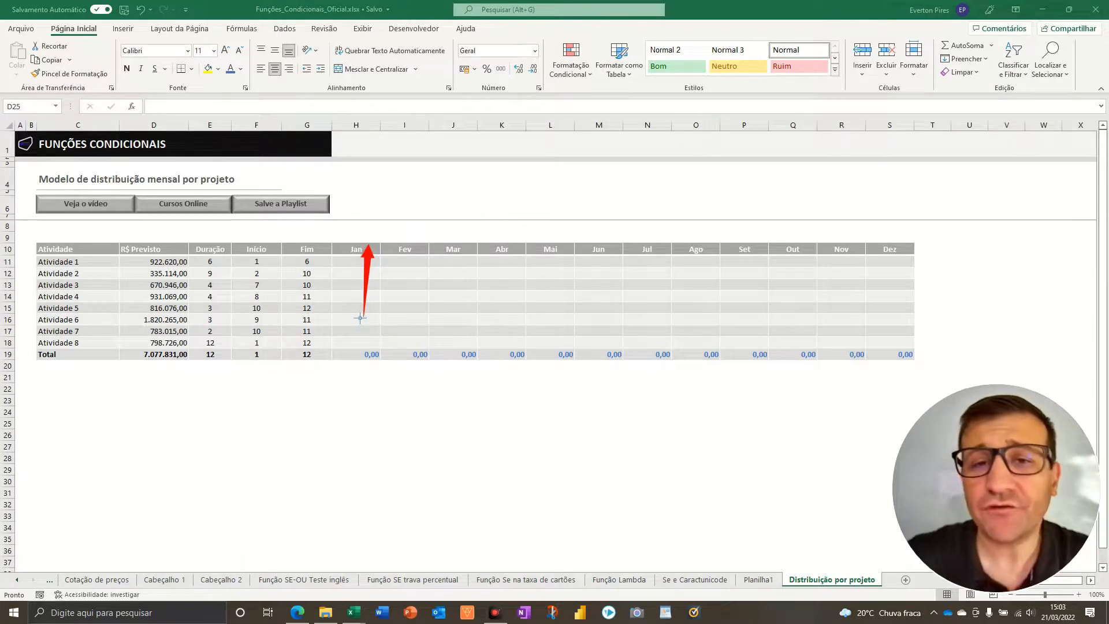
left_click_drag(318, 347, 312, 284)
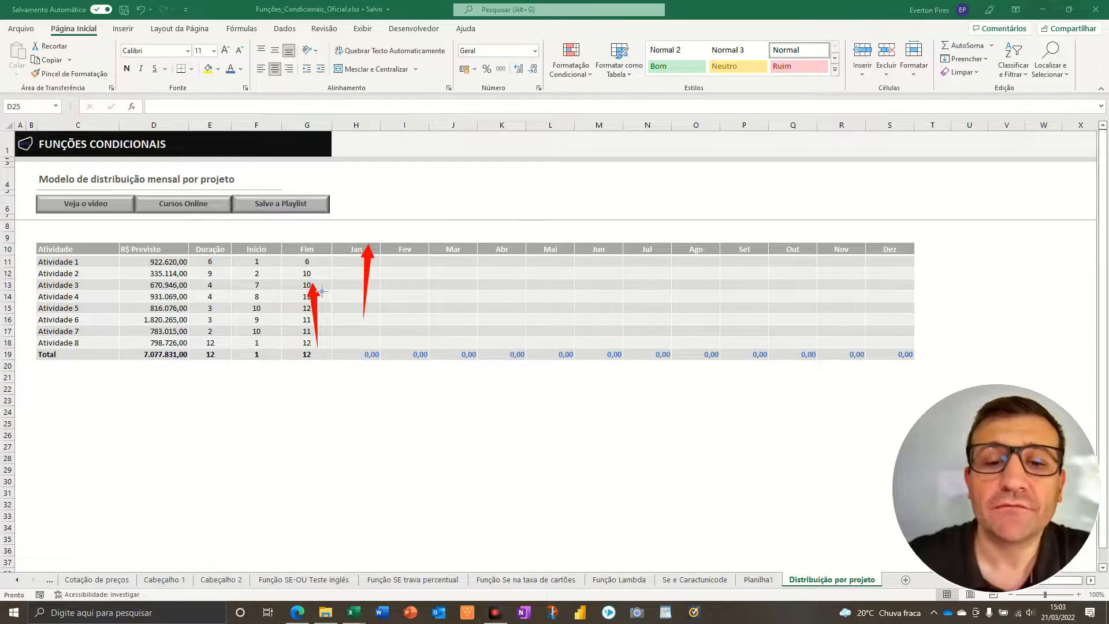
left_click_drag(268, 357, 256, 280)
left_click_drag(507, 290, 363, 295)
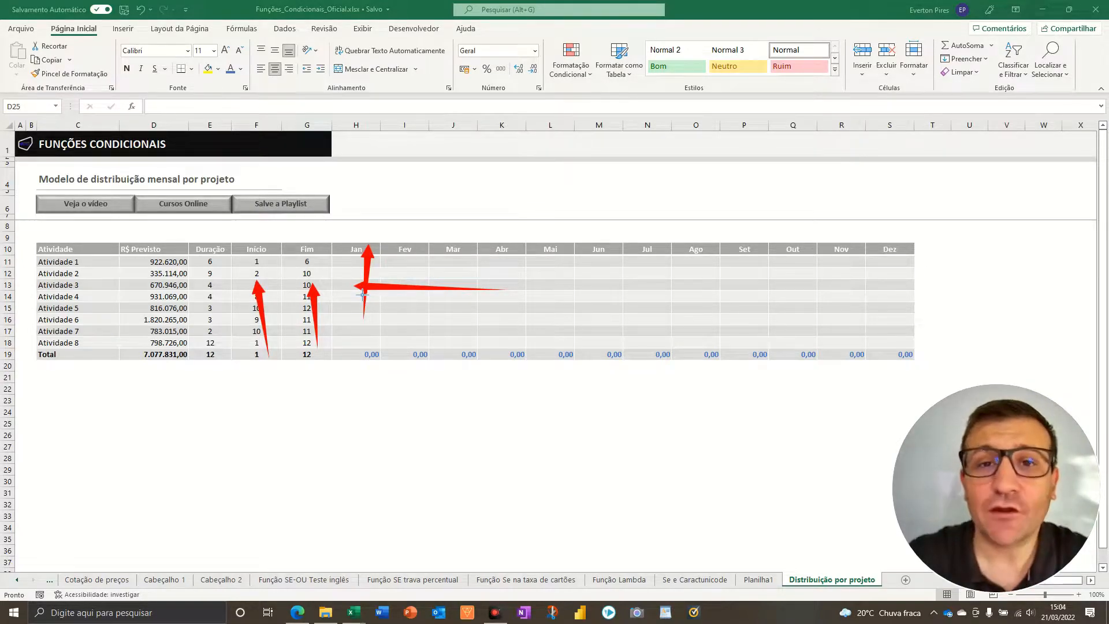
key("Escape")
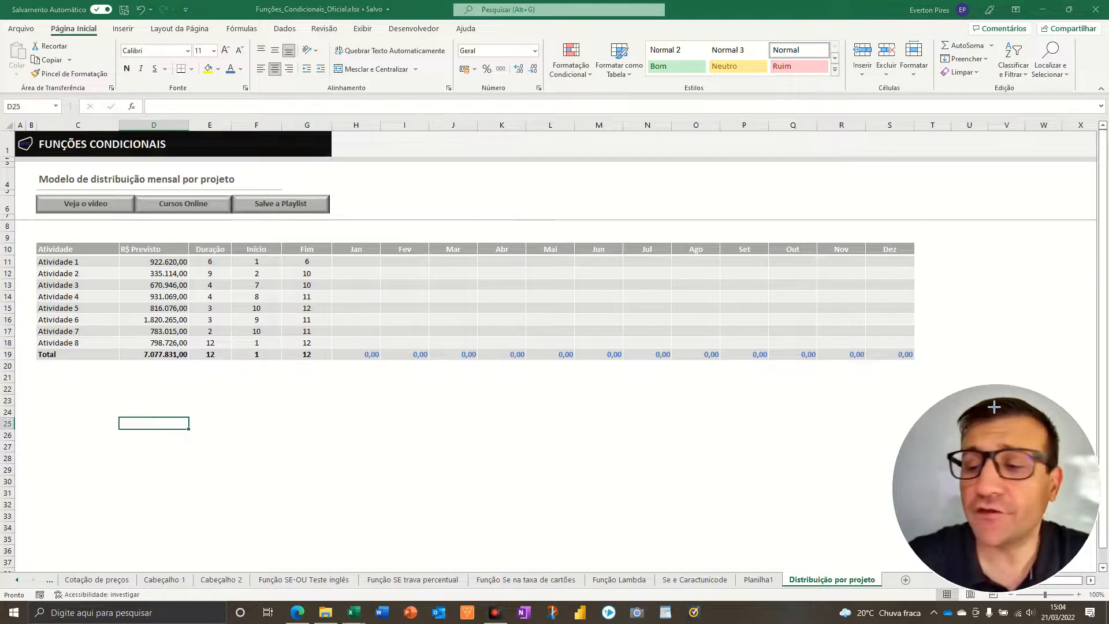
key("ctrl+2")
mouse_move(186, 227)
left_mouse_down()
mouse_move(293, 354)
mouse_move(348, 380)
left_mouse_up()
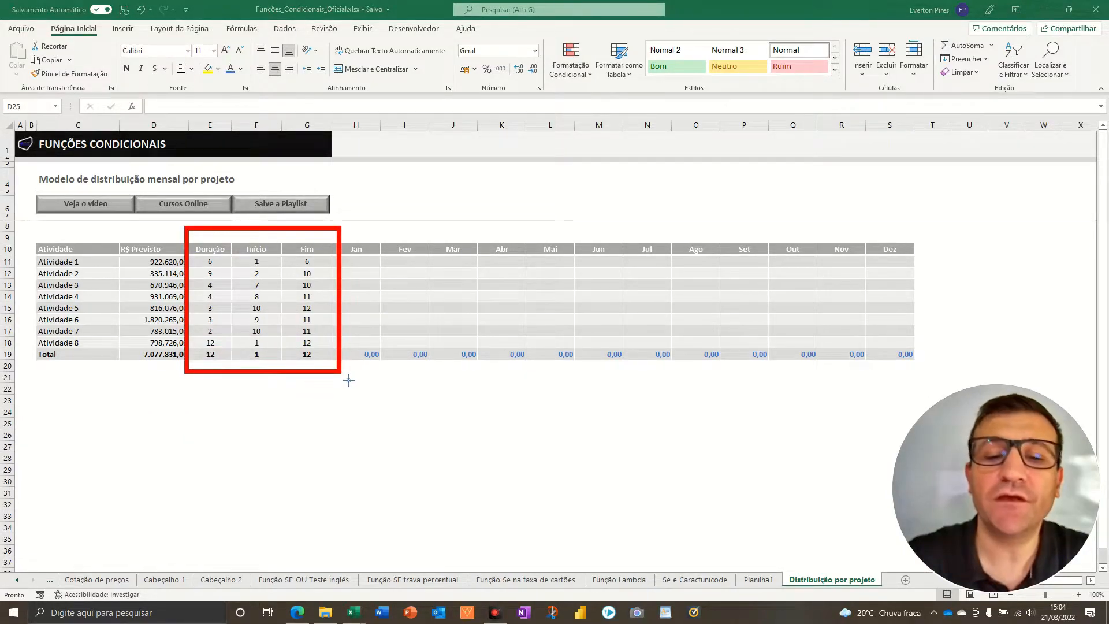
mouse_move(330, 212)
left_mouse_down()
mouse_move(730, 289)
mouse_move(940, 280)
left_mouse_up()
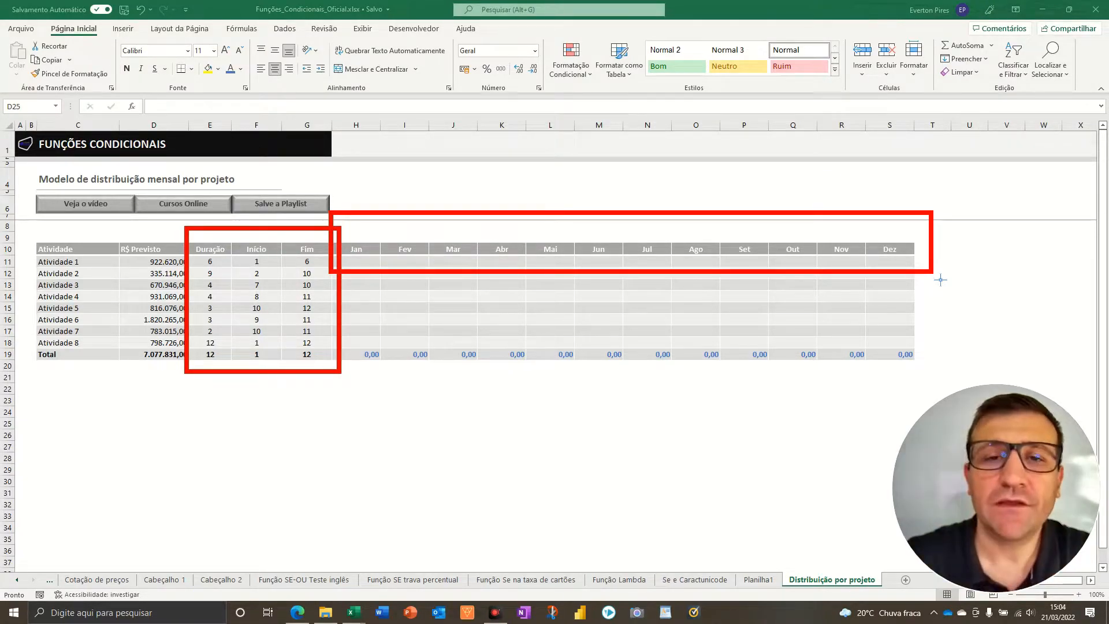
key("Escape")
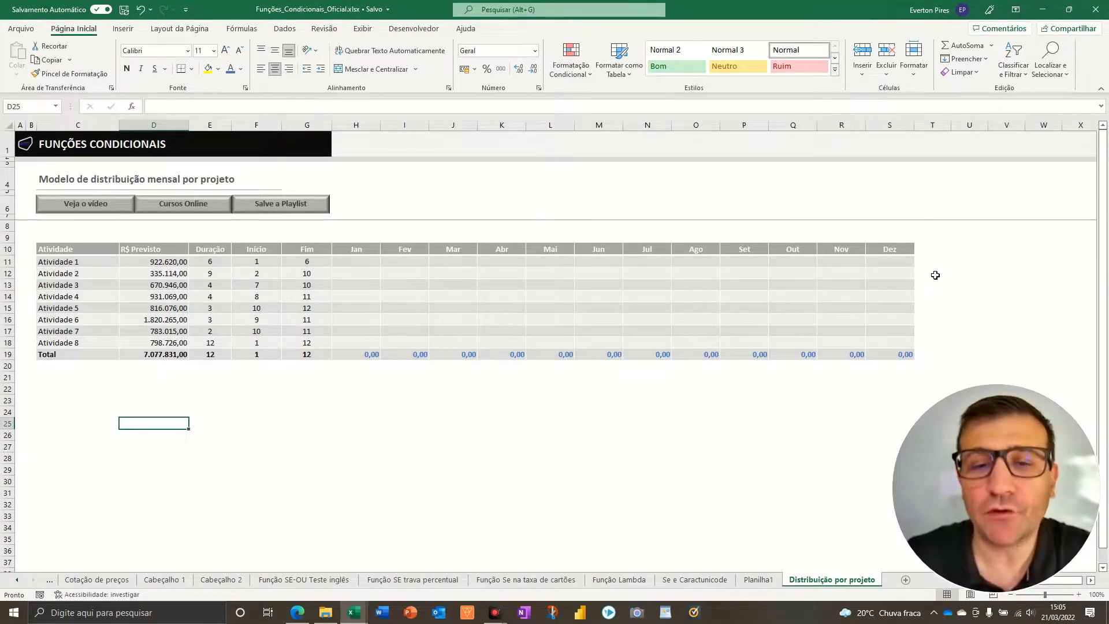
- Number the months in row 9 by entering 1 above Jan and 2 above Fev, and extend the series to 12 above Dez
left_click(363, 240)
type("1")
key("Right")
type("2")
key("Right")
key("Left")
key("Left")
key("shift+Right")
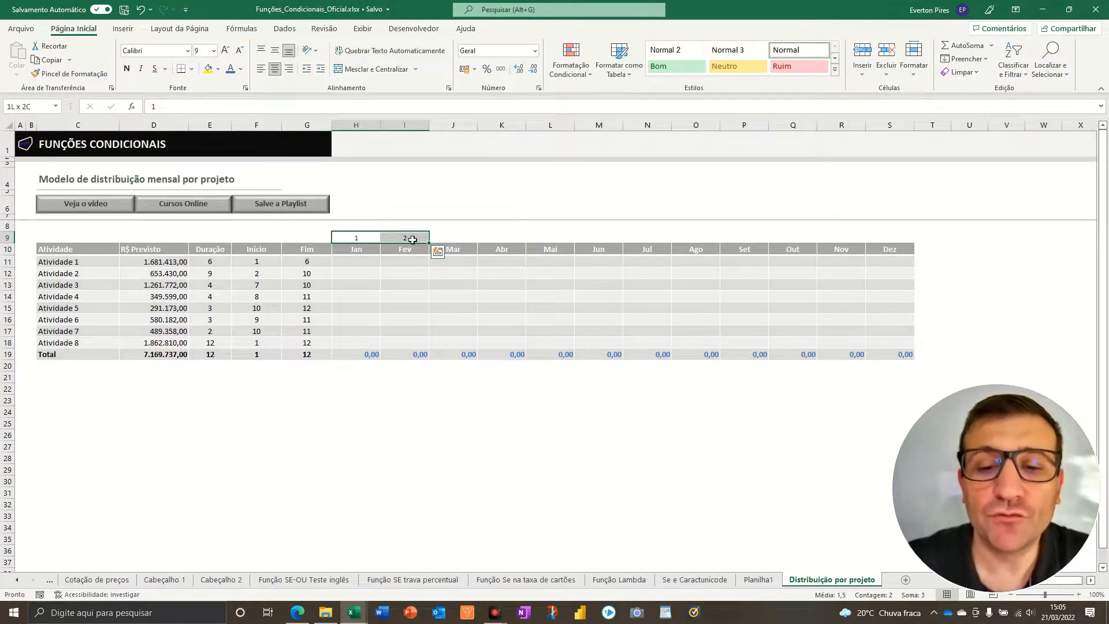
left_click_drag(430, 243, 903, 237)
left_click(939, 265)
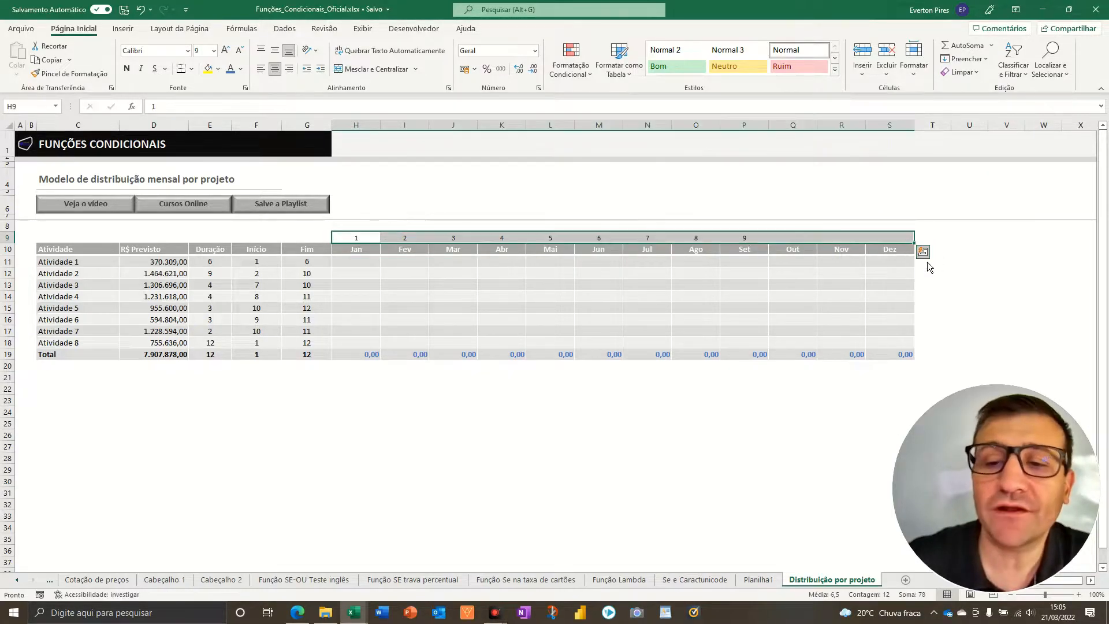
key("F5")
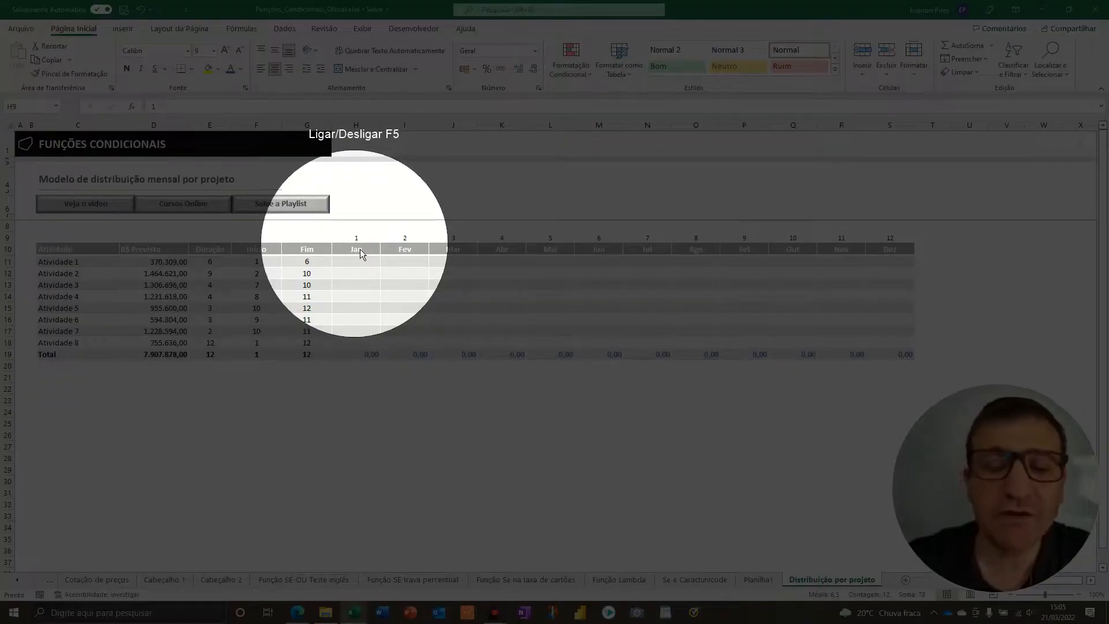
key("F5")
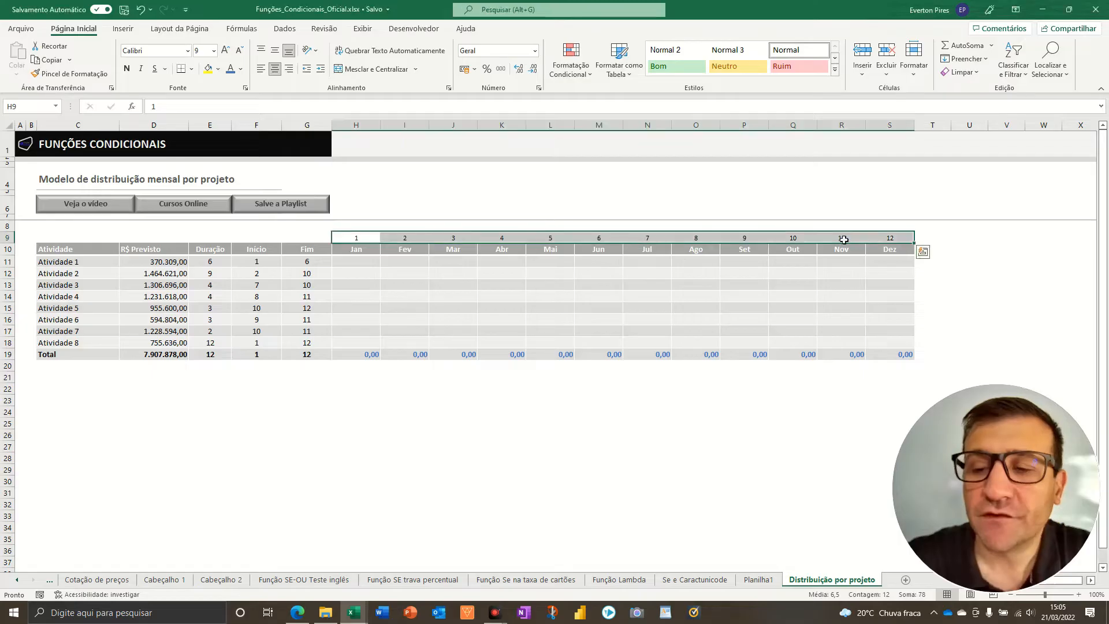
mouse_move(550, 239)
left_mouse_down()
mouse_move(523, 283)
mouse_move(318, 290)
left_mouse_up()
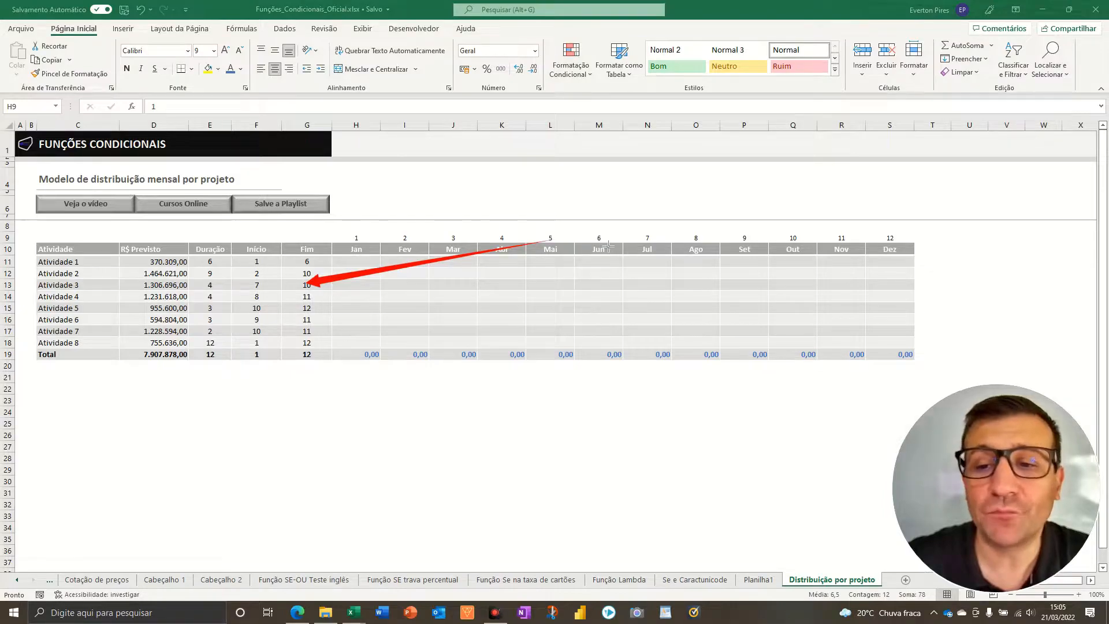
left_click_drag(596, 237, 254, 284)
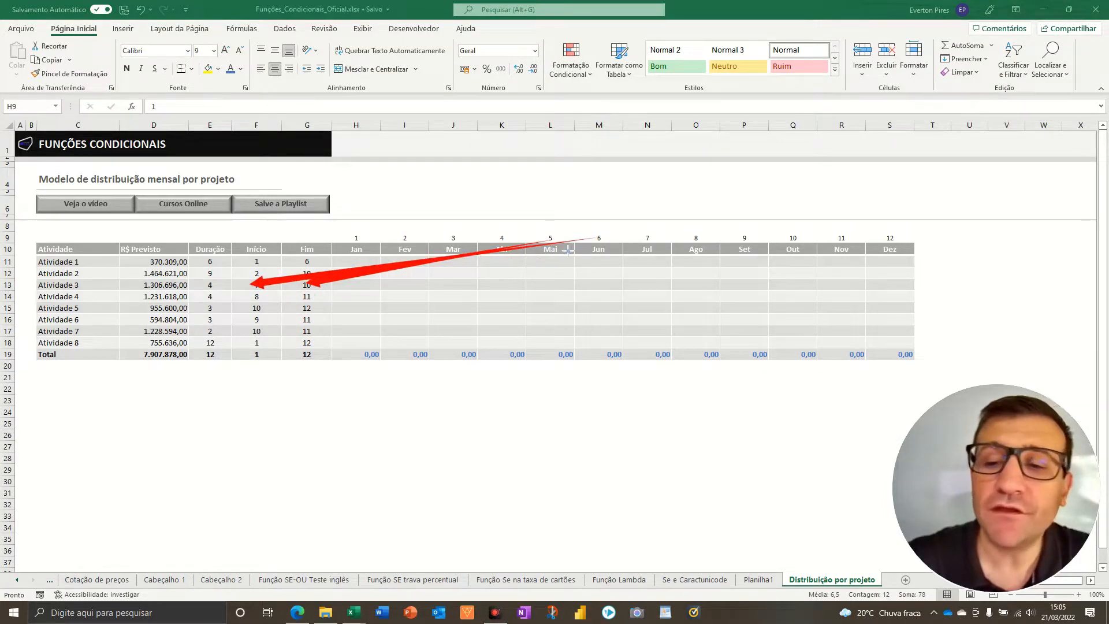
mouse_move(598, 238)
left_mouse_down()
mouse_move(411, 284)
mouse_move(213, 306)
mouse_move(216, 325)
left_mouse_up()
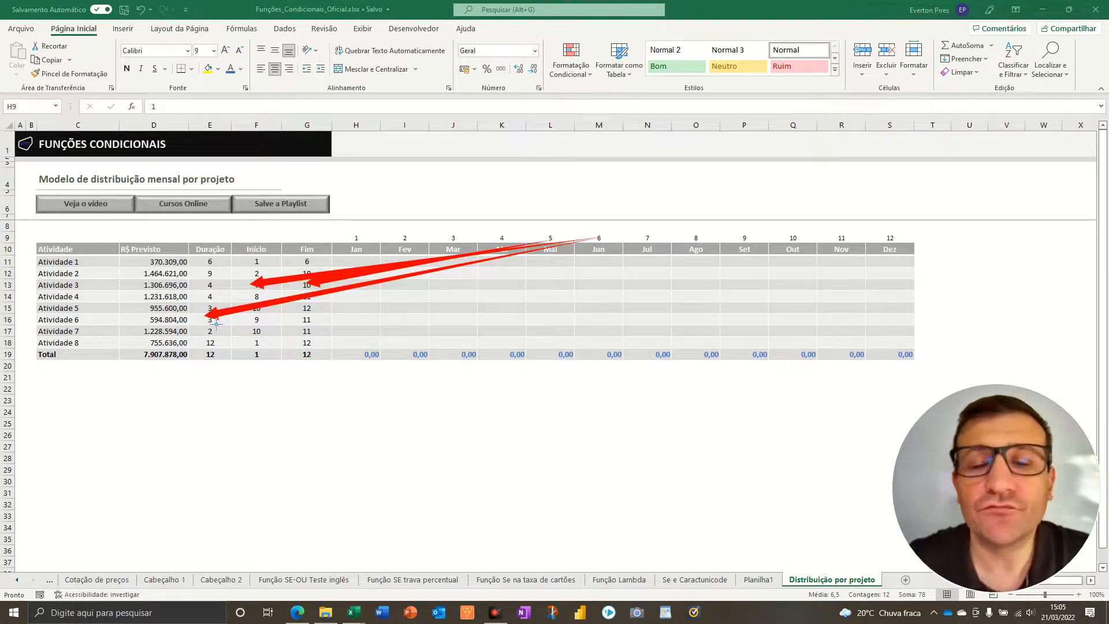
key("Escape")
- In H11, begin an SE formula with a nested E test whose first condition is H9<=G11
left_click(354, 265)
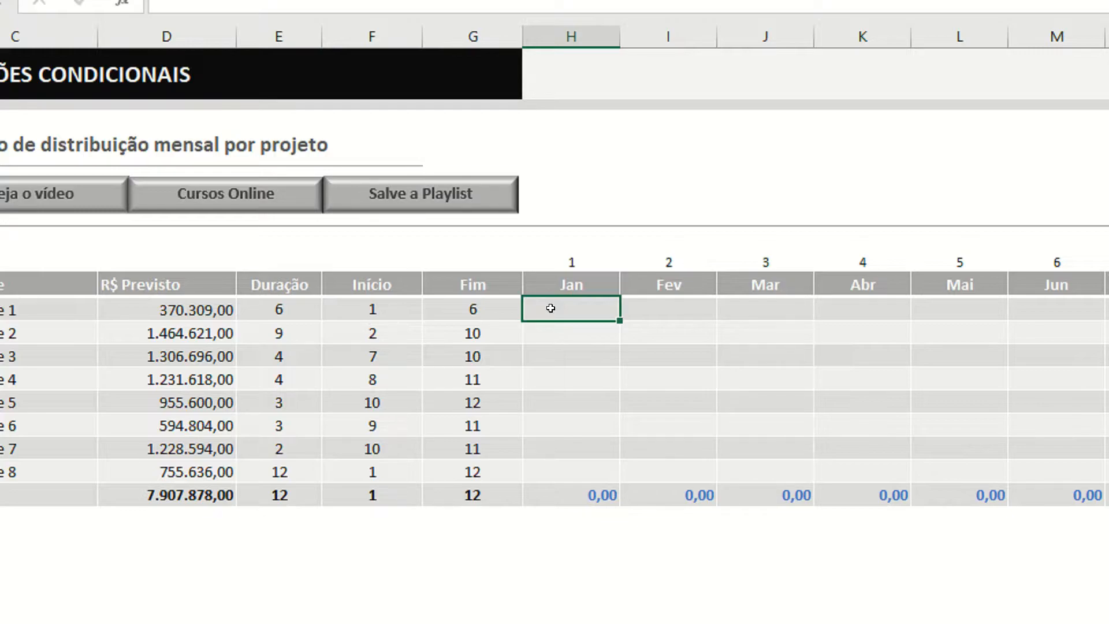
type("=se")
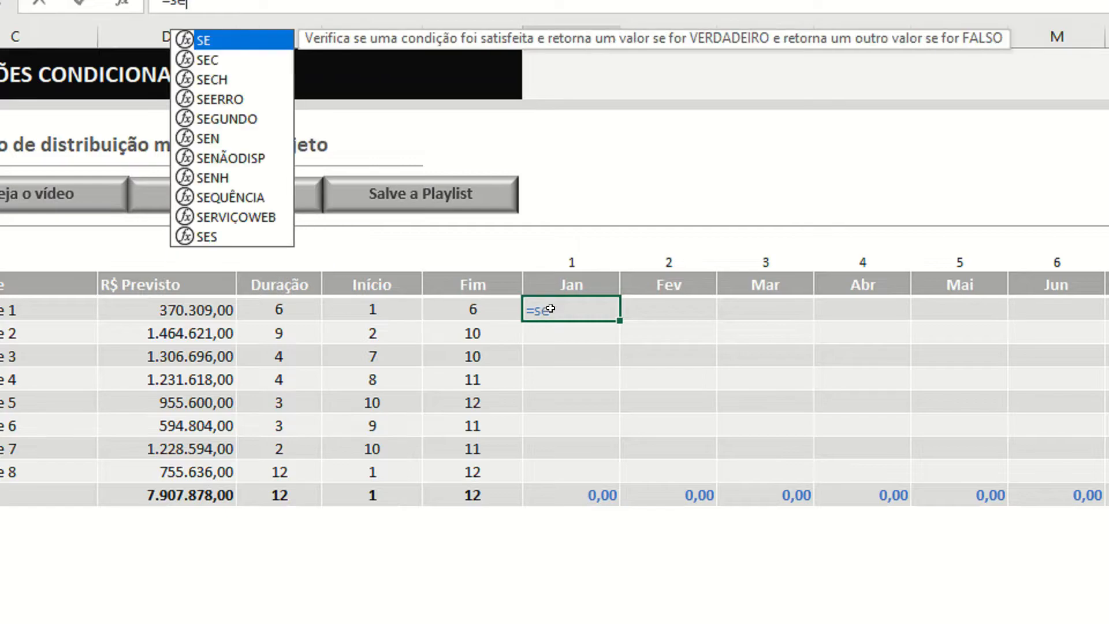
type("(")
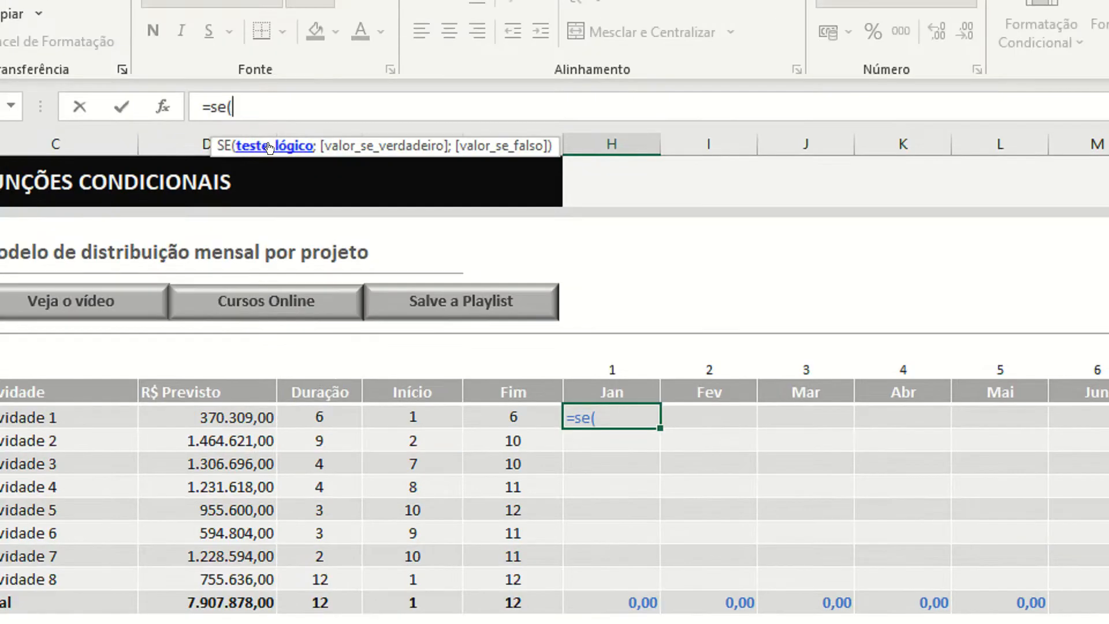
type("e(")
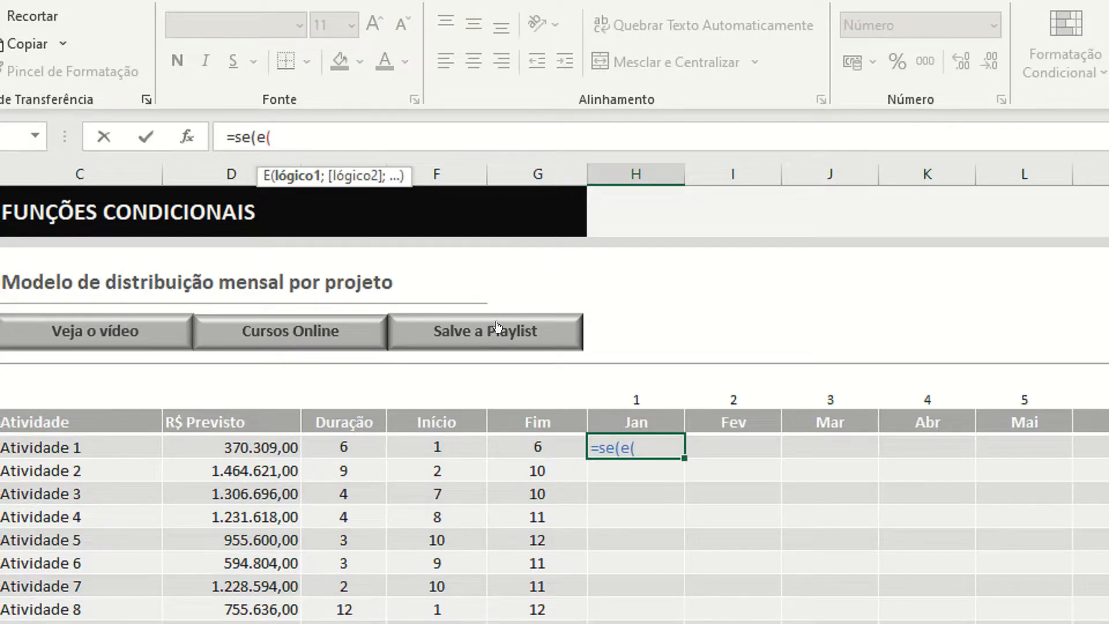
left_click(616, 393)
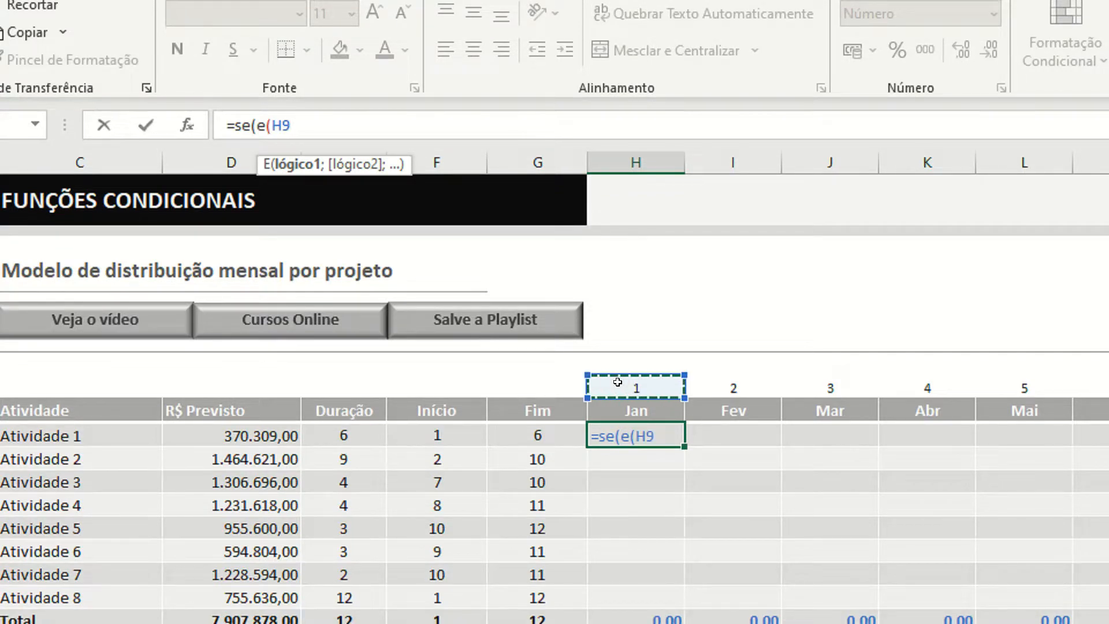
type("<=")
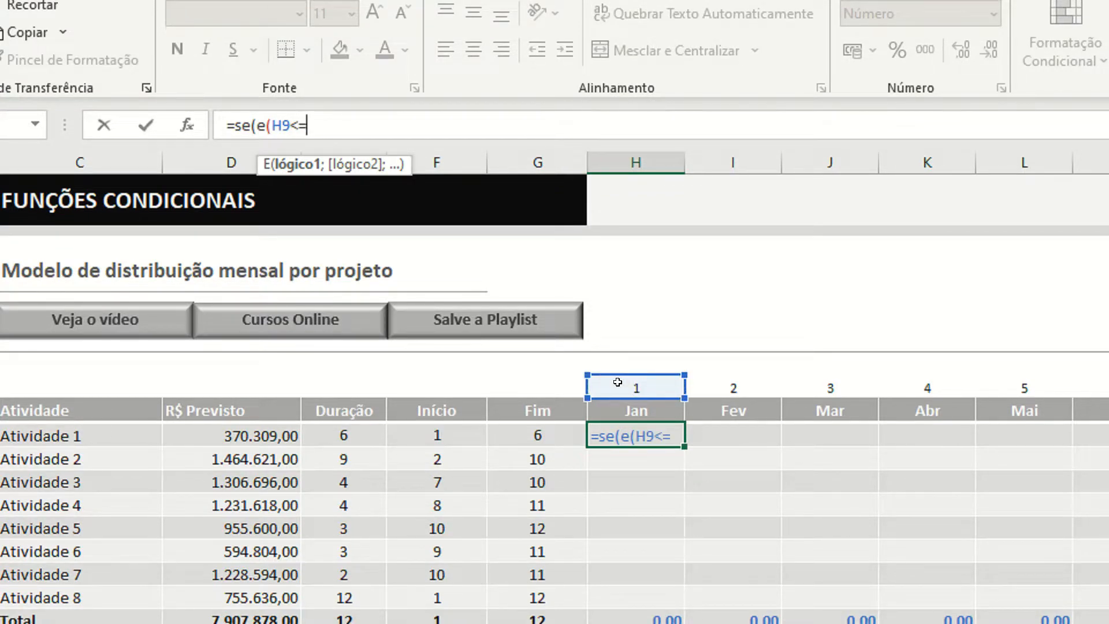
left_click(538, 434)
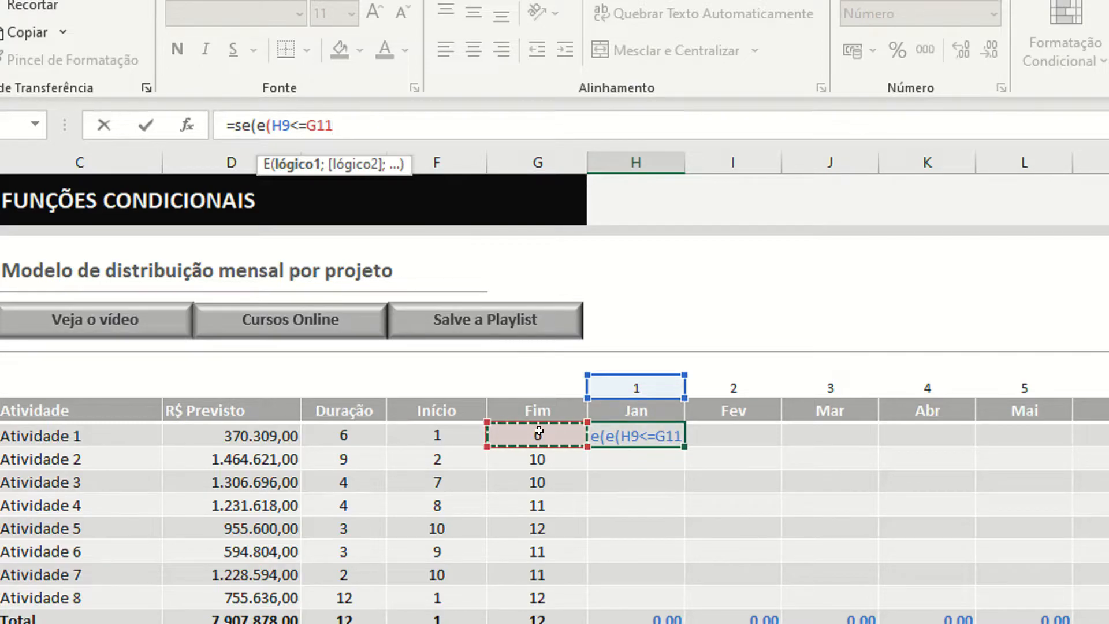
type(";")
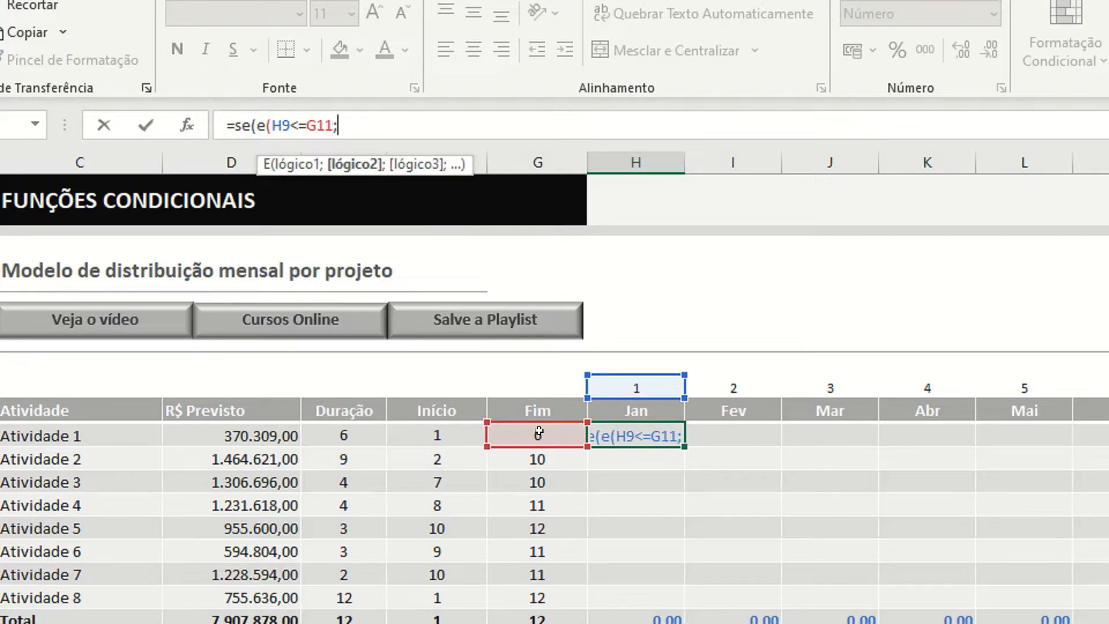
- Add H9>=F11 as the second condition in the H11 formula and close the E test
left_click(635, 382)
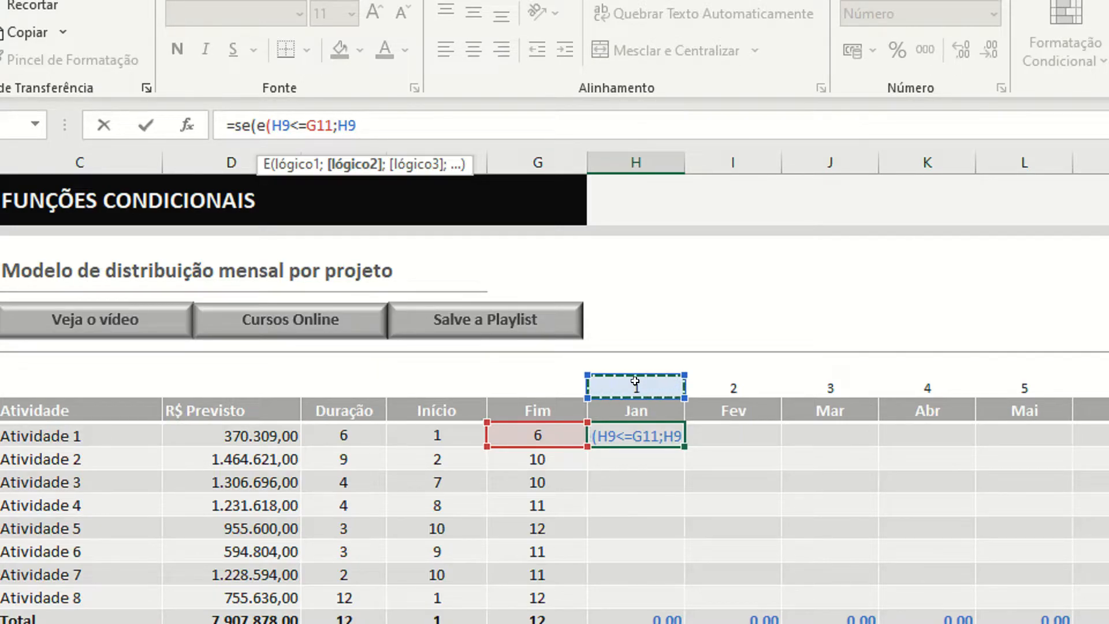
type(">=")
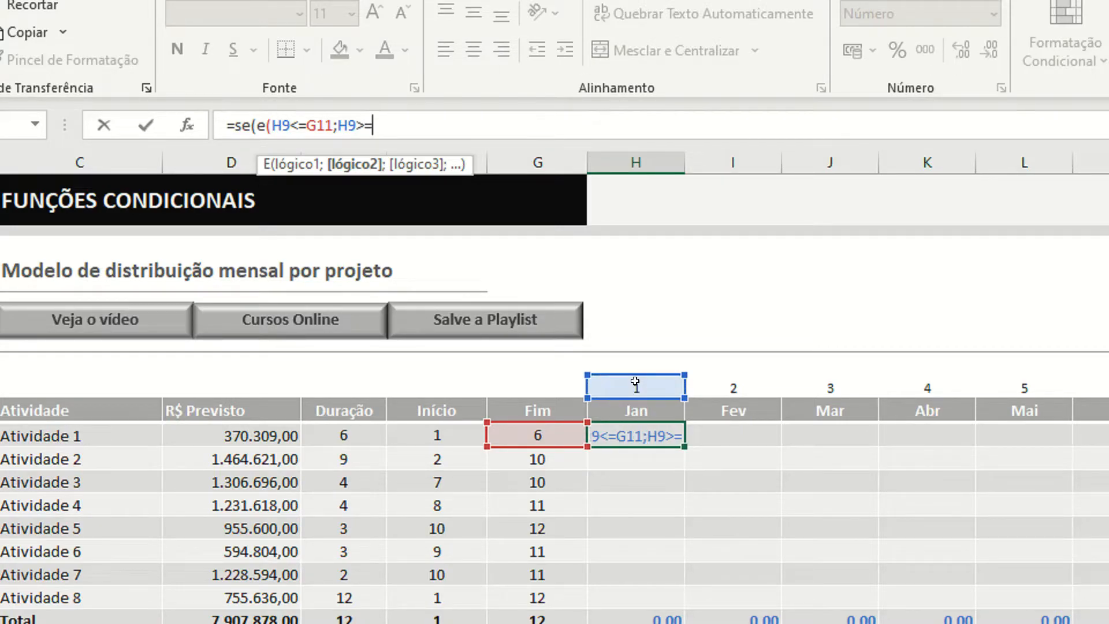
left_click(434, 428)
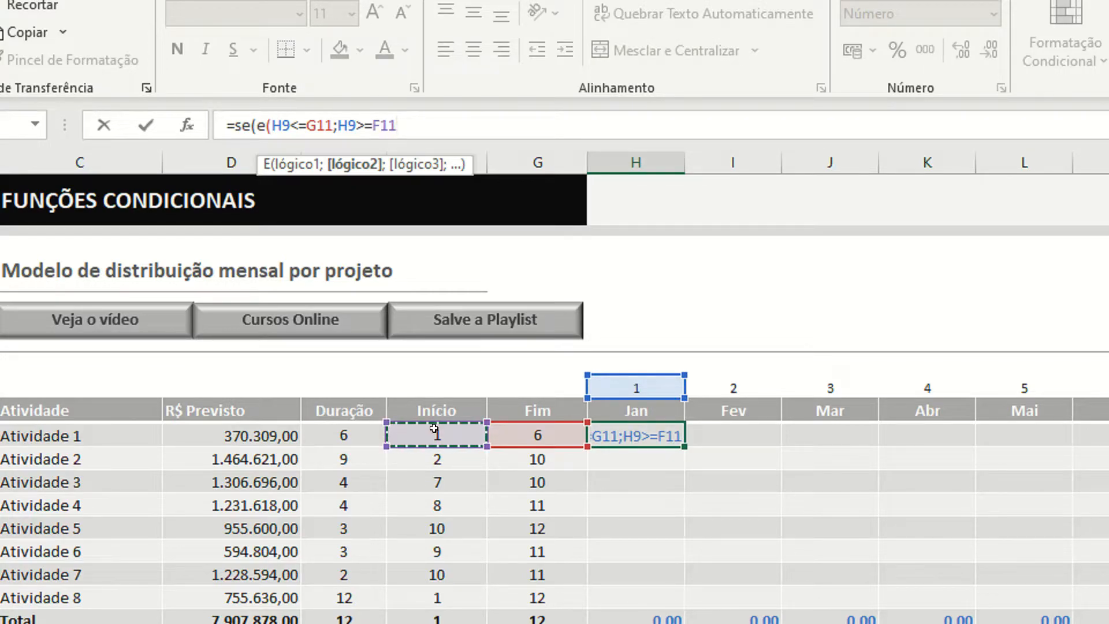
type(");")
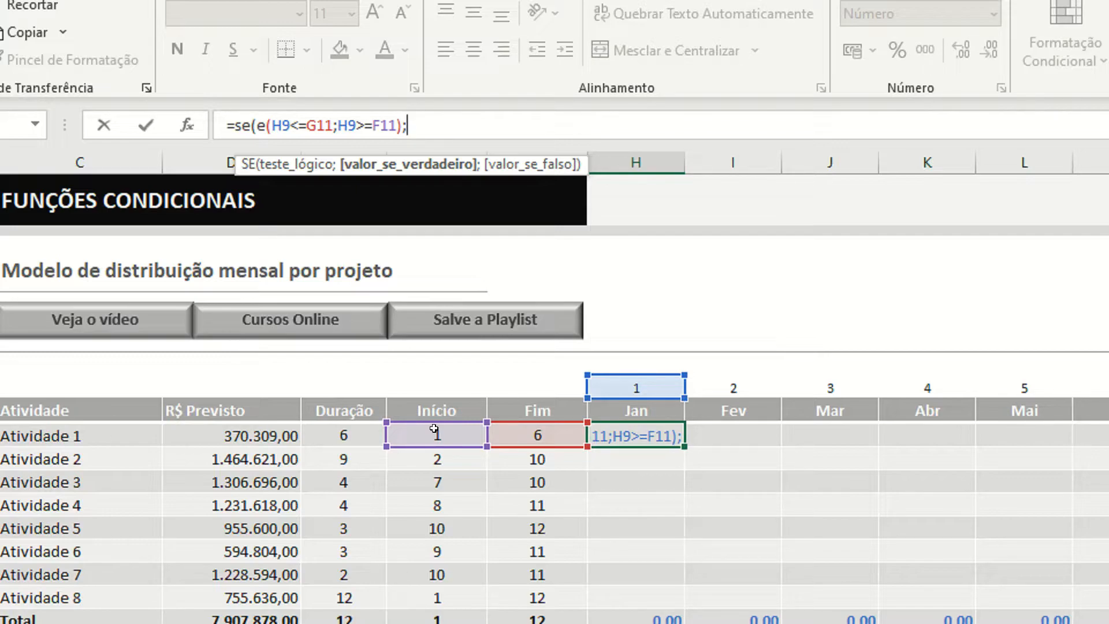
- Set the value-if-true of the H11 formula to D11/E11, the planned amount divided by the duration
left_click(231, 431)
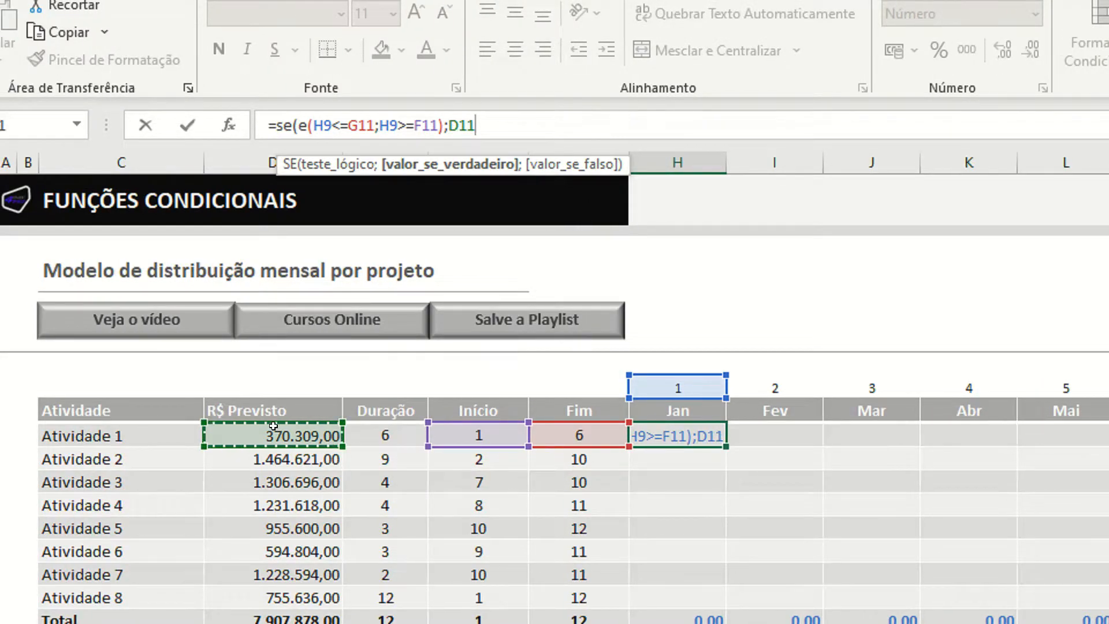
type("/")
left_click(384, 430)
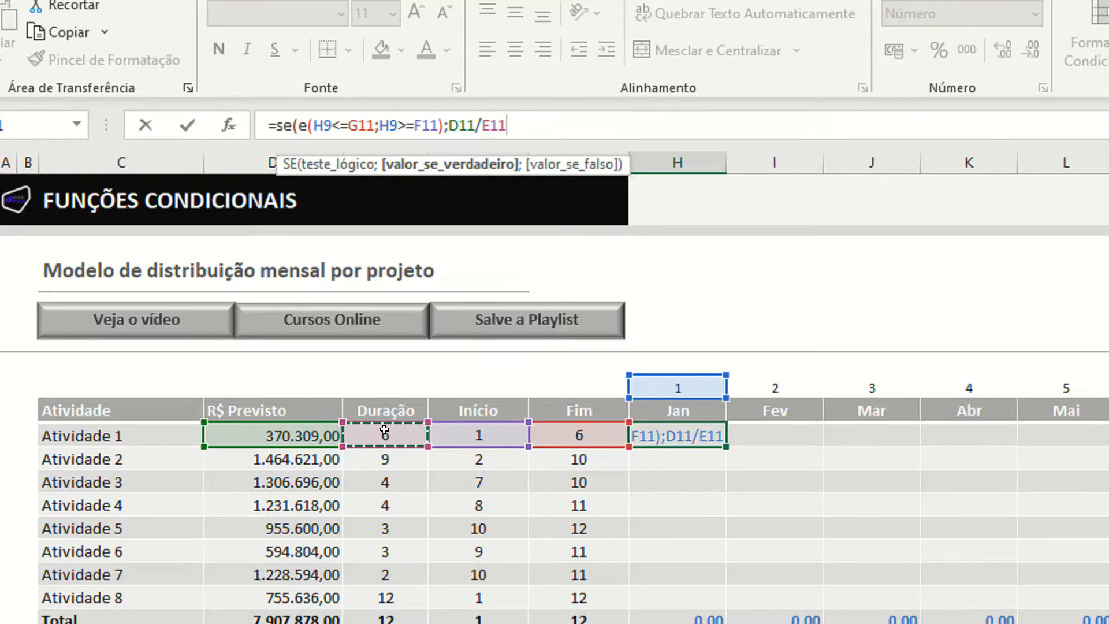
type(";")
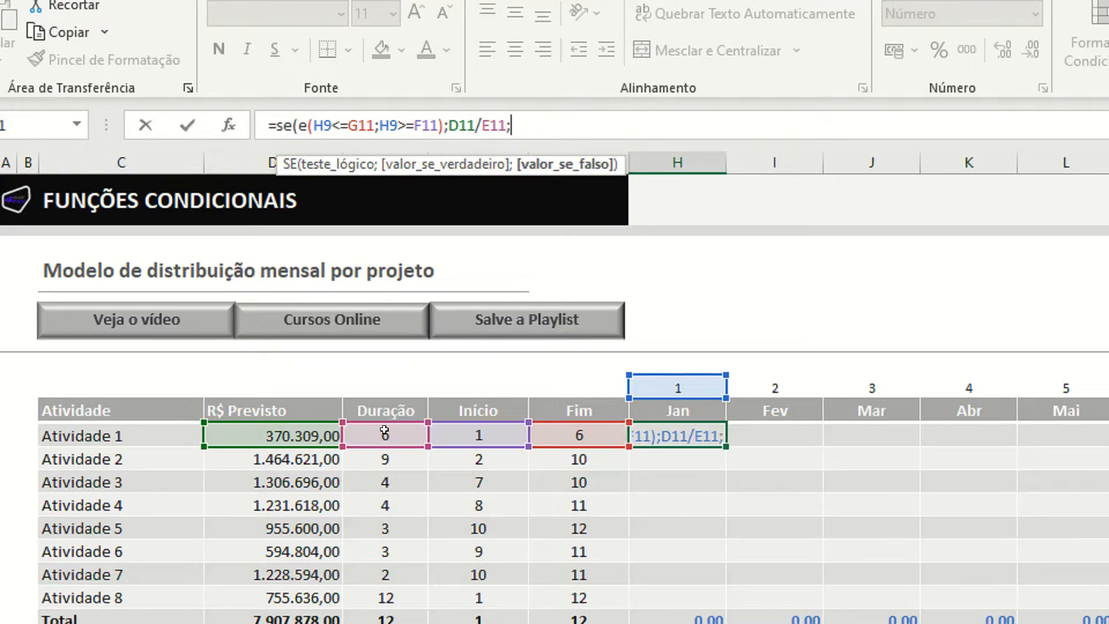
type("\"")
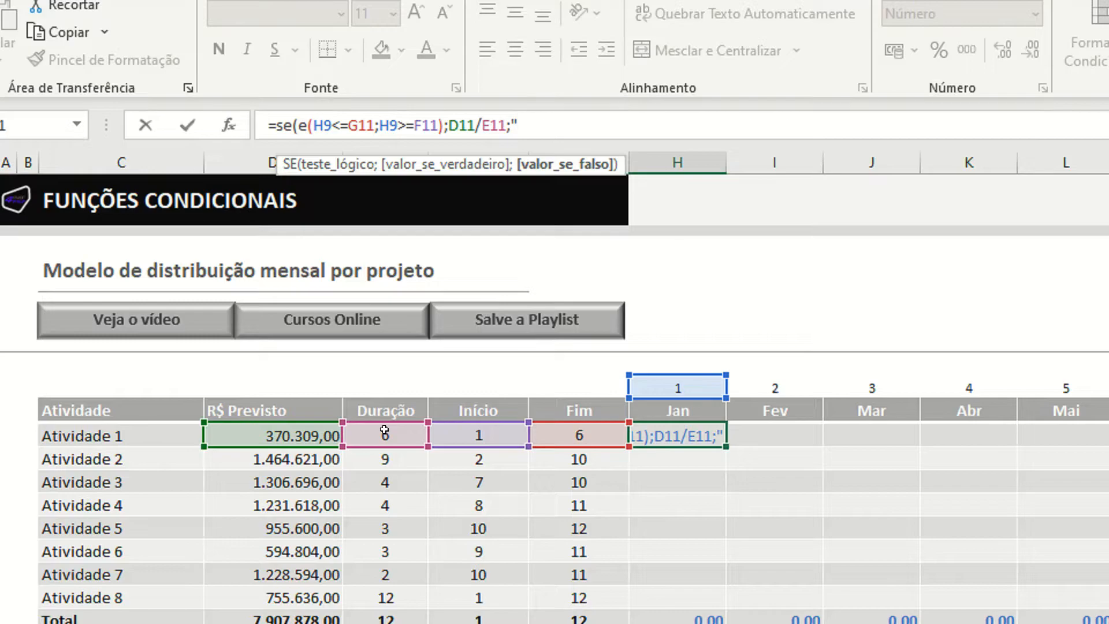
- Set the value-if-false of the H11 formula to "-", then close and confirm the SE function
type("-\"")
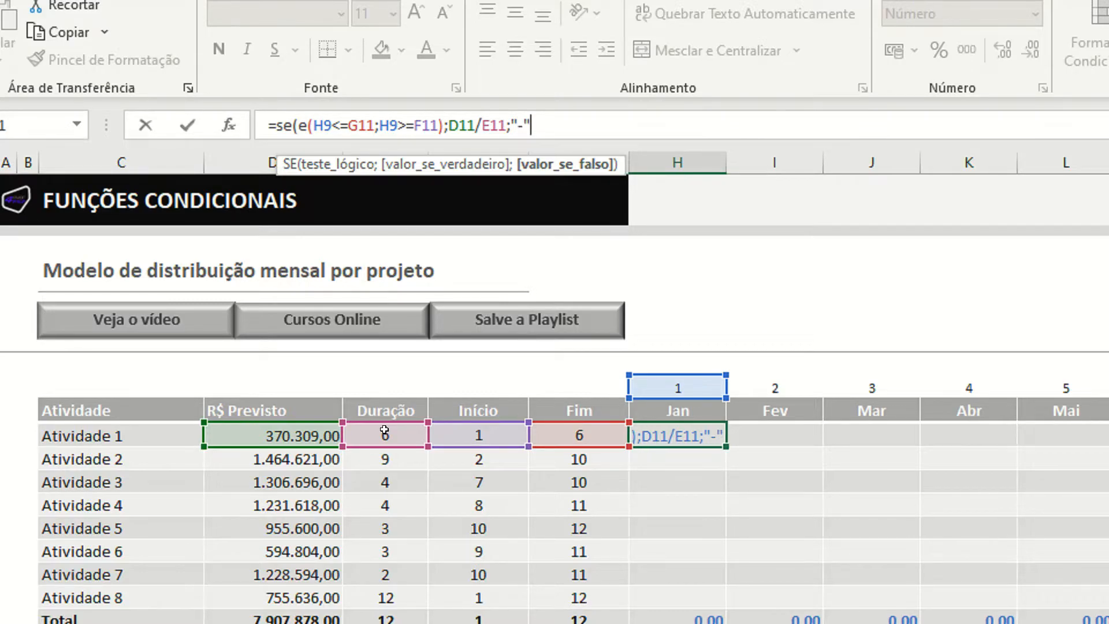
type(")")
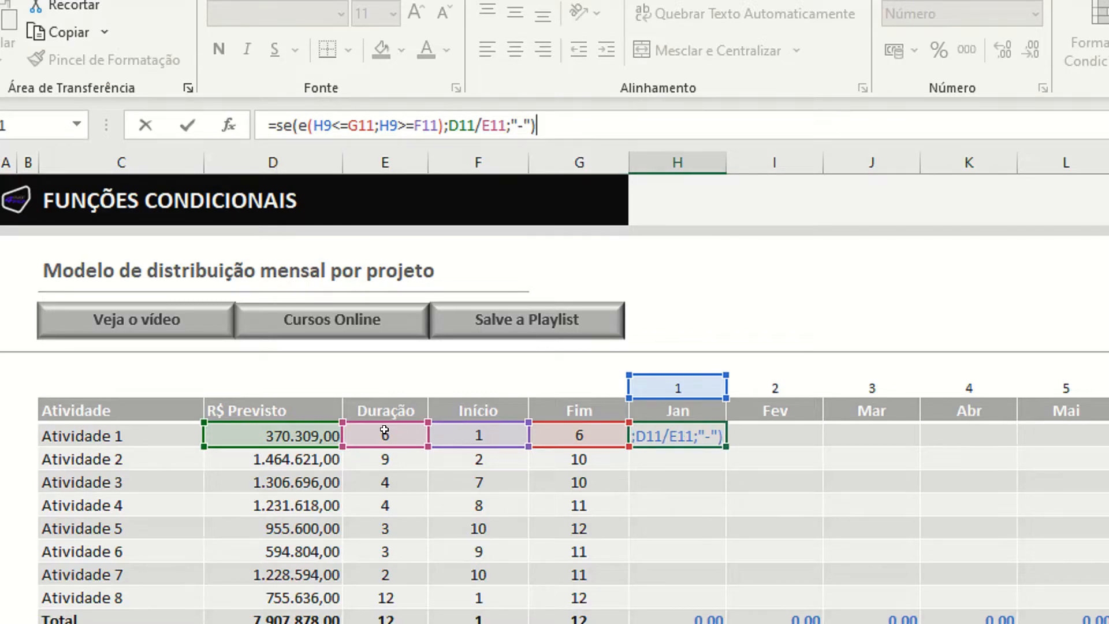
key("Return")
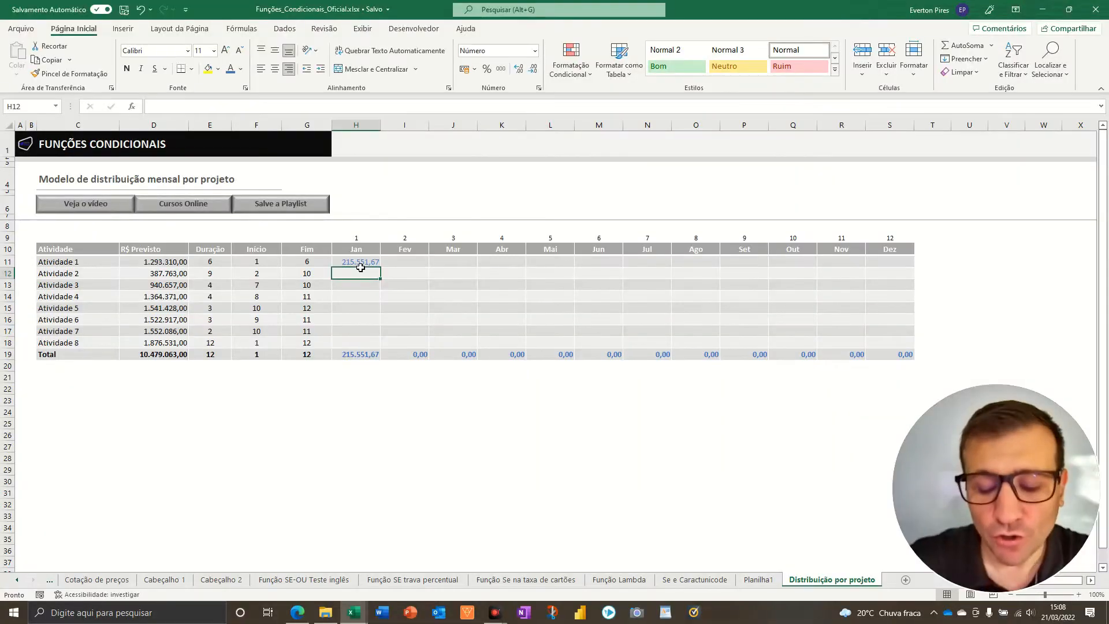
key("F5")
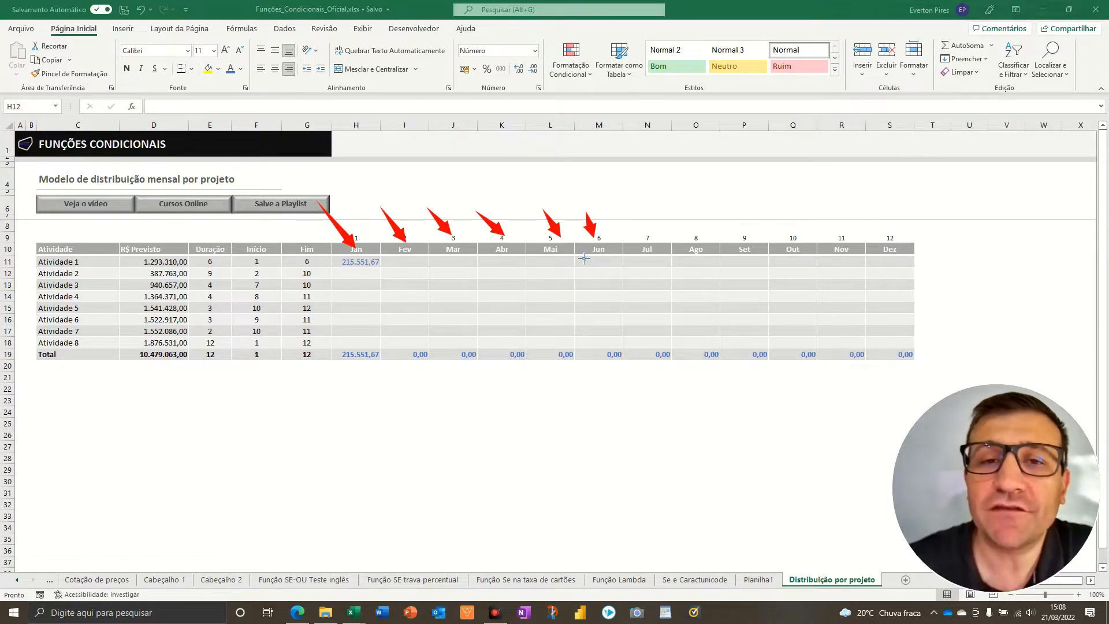
- Try to copy H11 into I11:S11 and H12:S18, pasting formulas only
left_click(357, 263)
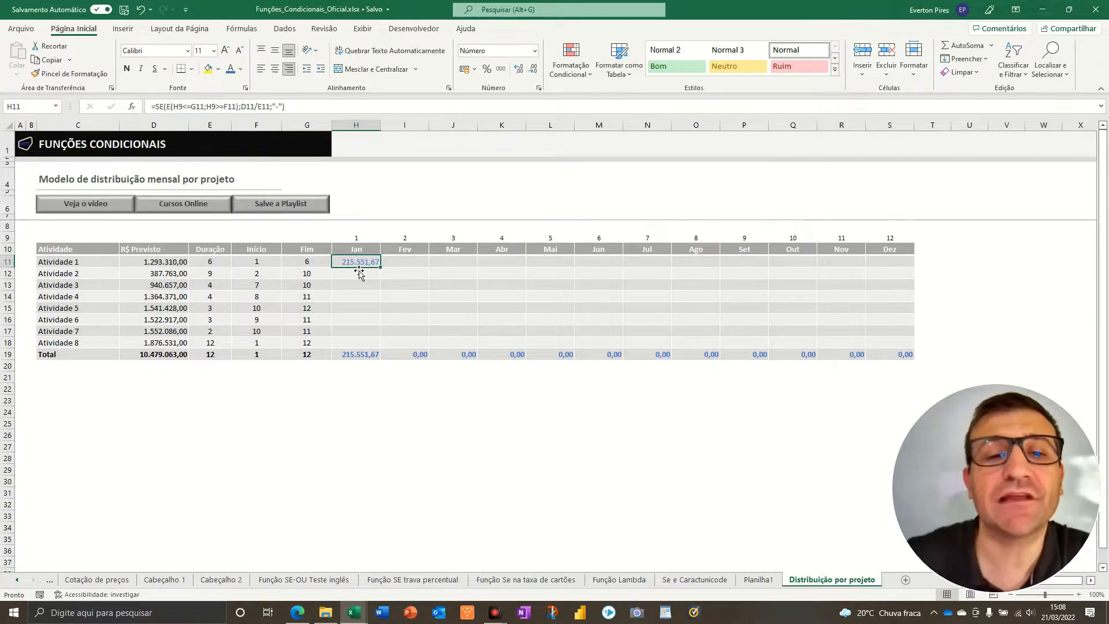
key("ctrl+c")
left_click_drag(397, 261, 901, 266)
left_click_drag(364, 274, 879, 350)
key("ctrl+alt+v")
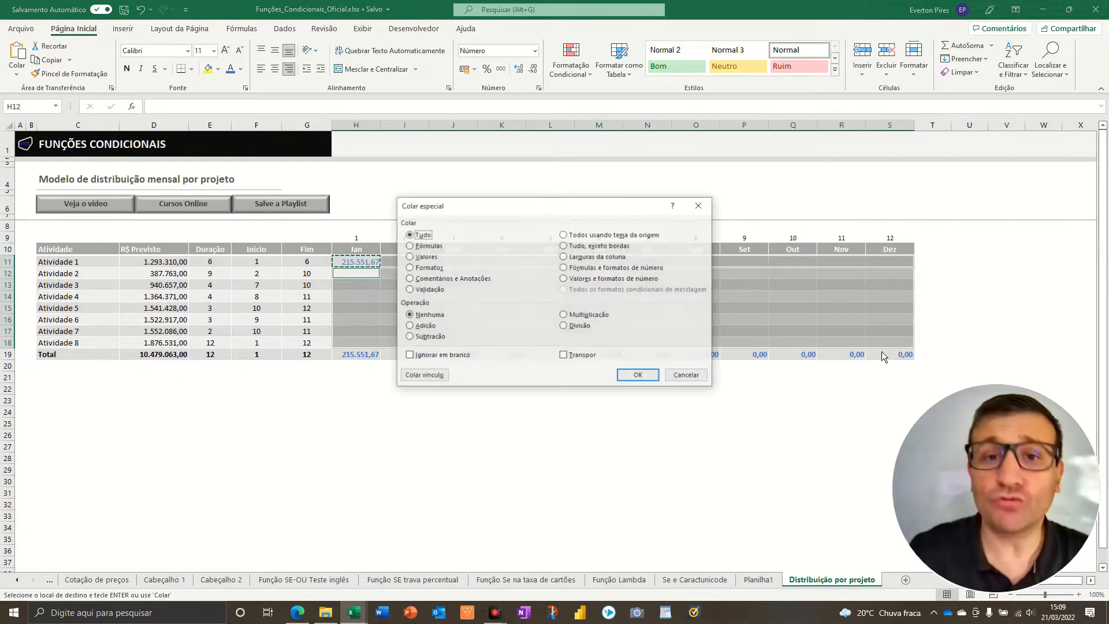
key("f")
key("Return")
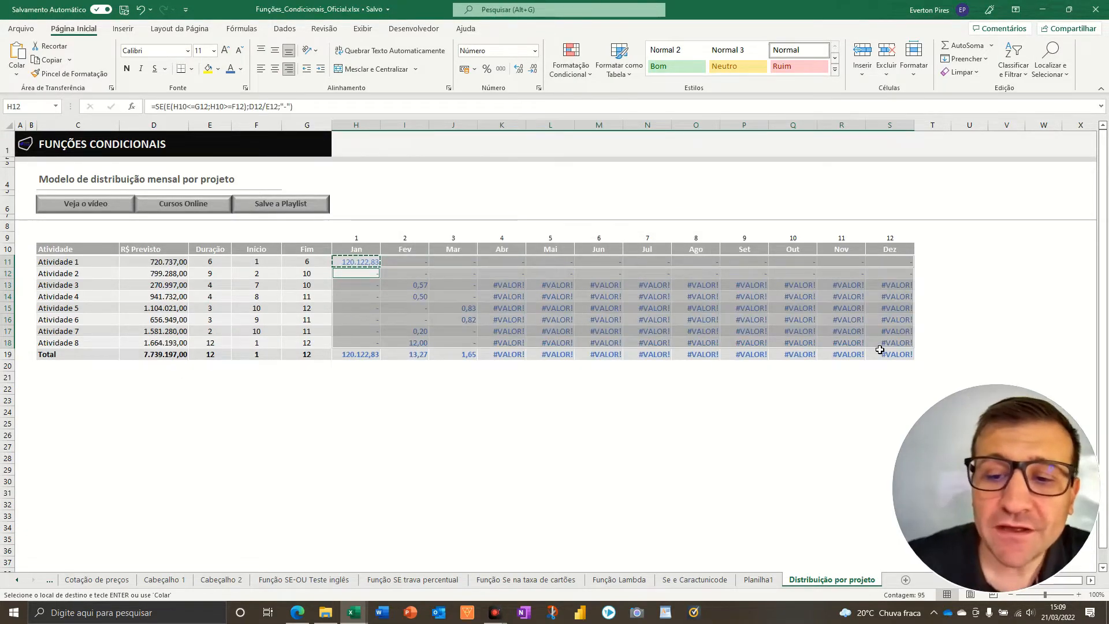
key("Escape")
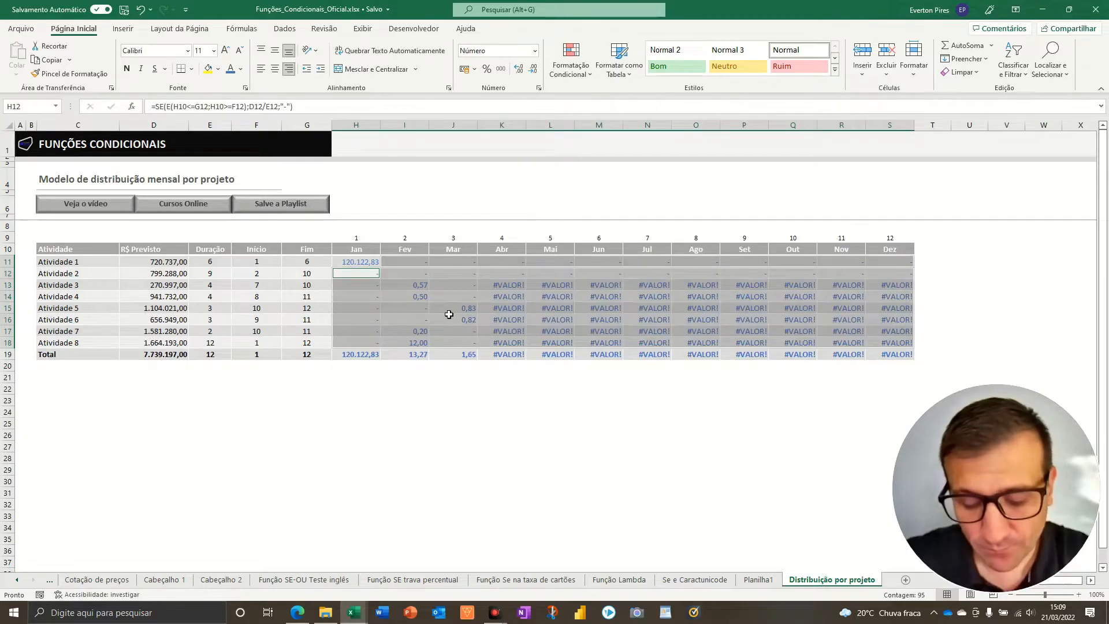
- Remove the formulas just pasted into I11:S11 and H12:S18, keeping only the one in H11
key("F5")
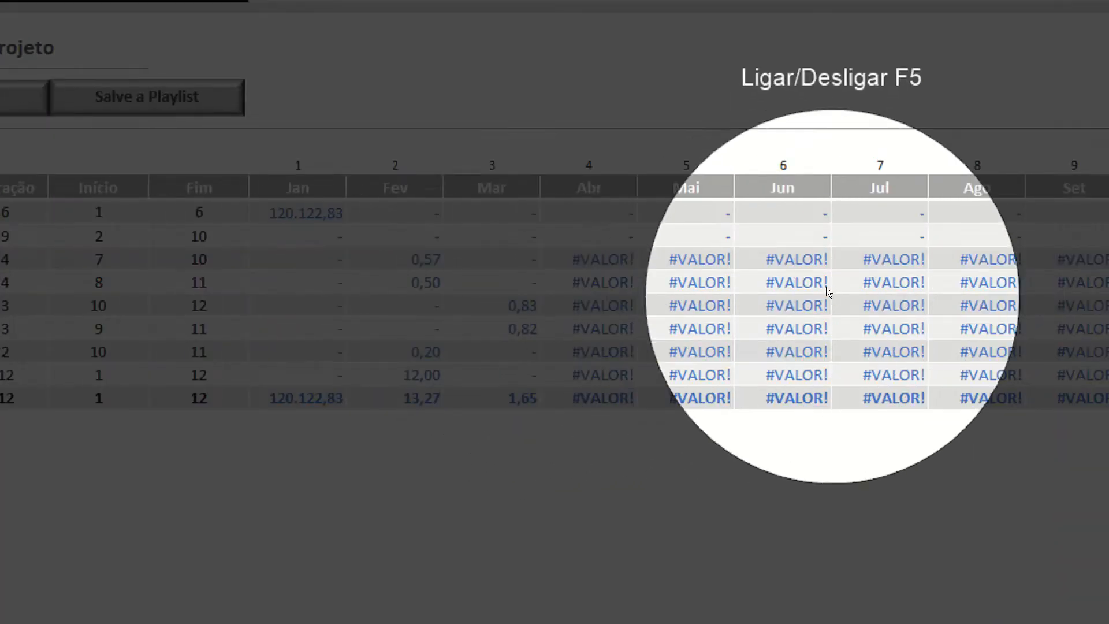
key("F5")
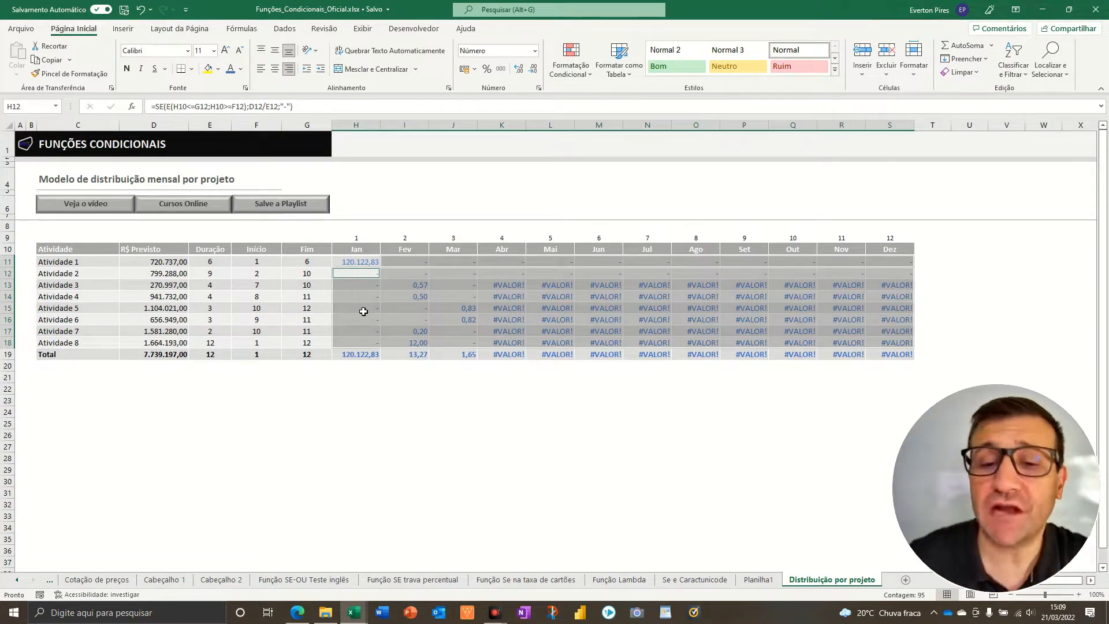
key("Delete")
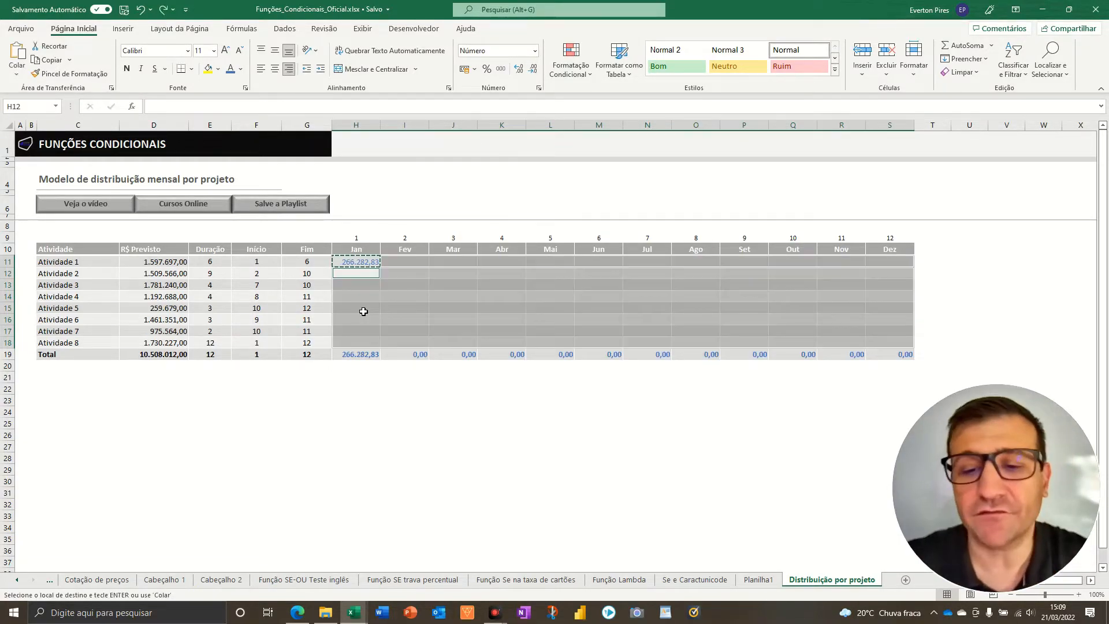
left_click(371, 285)
- In the H11 formula, lock the row of H9 and the column of G11 so the first condition reads H$9<=$G11
left_click(366, 265)
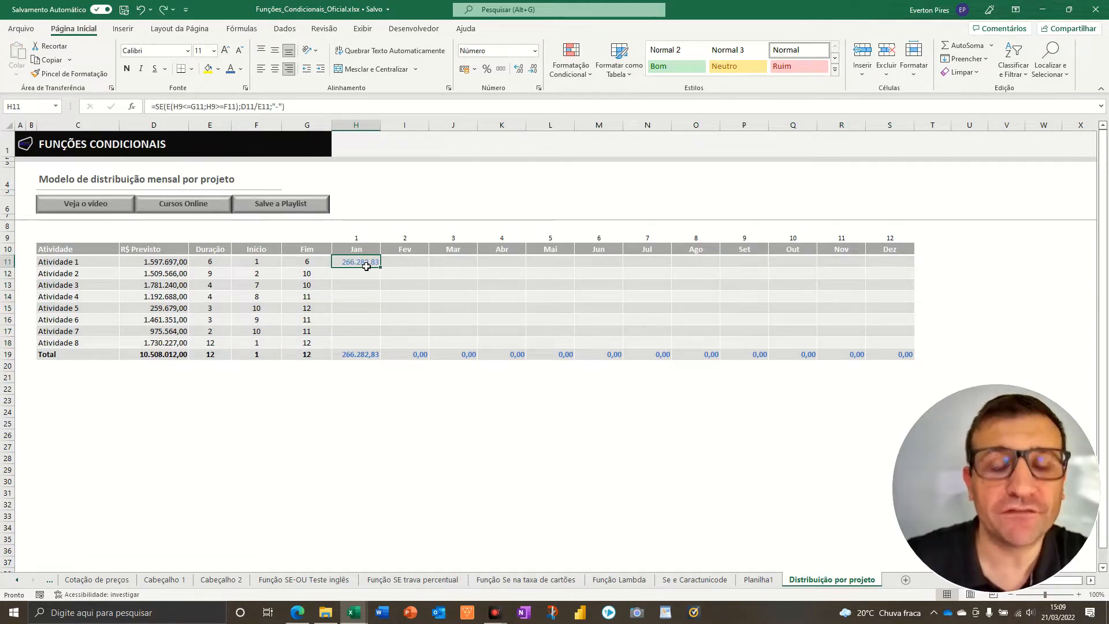
double_click(366, 265)
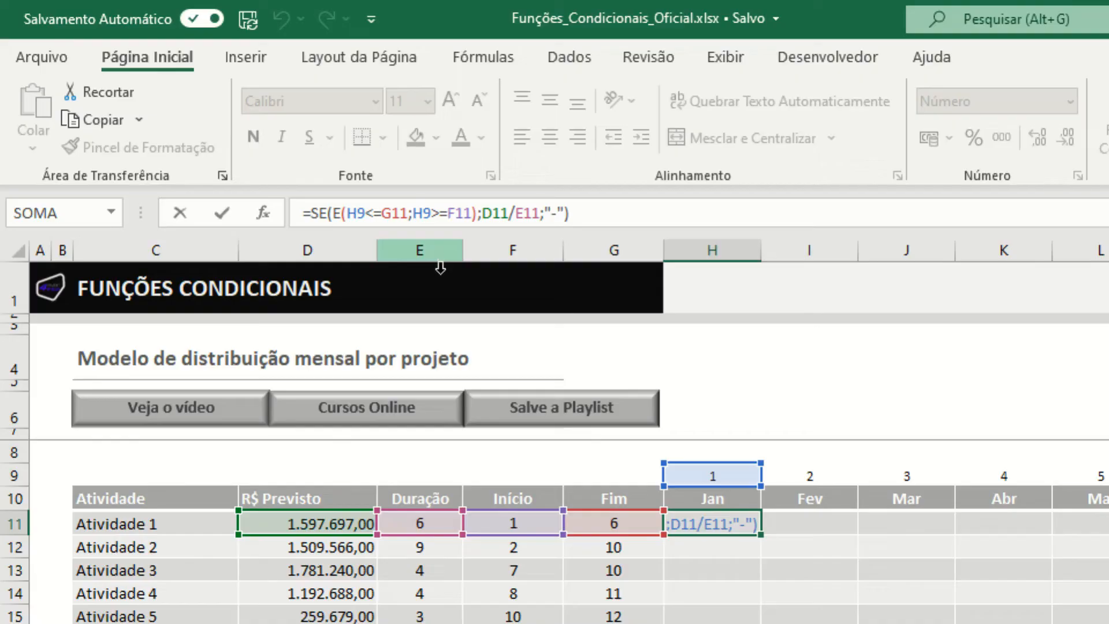
left_click(359, 215)
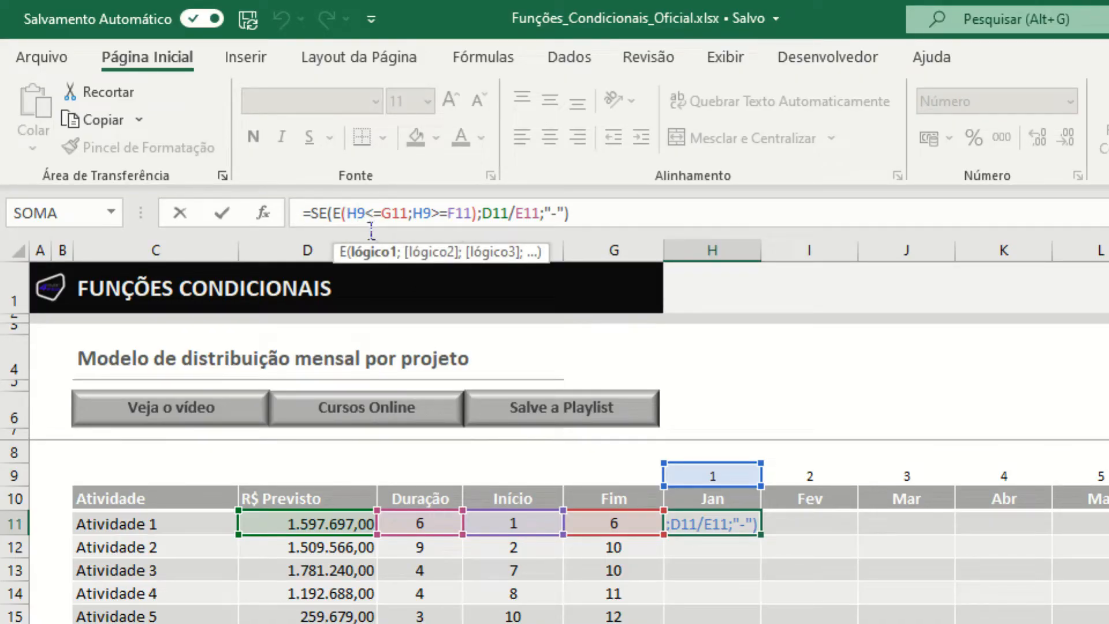
key("F5")
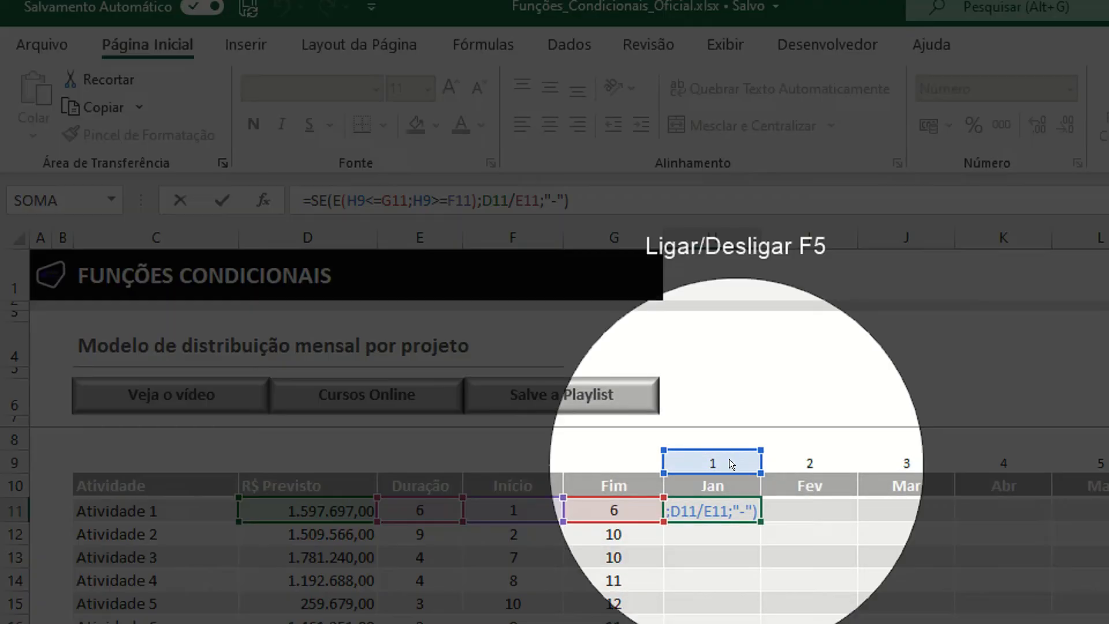
key("F5")
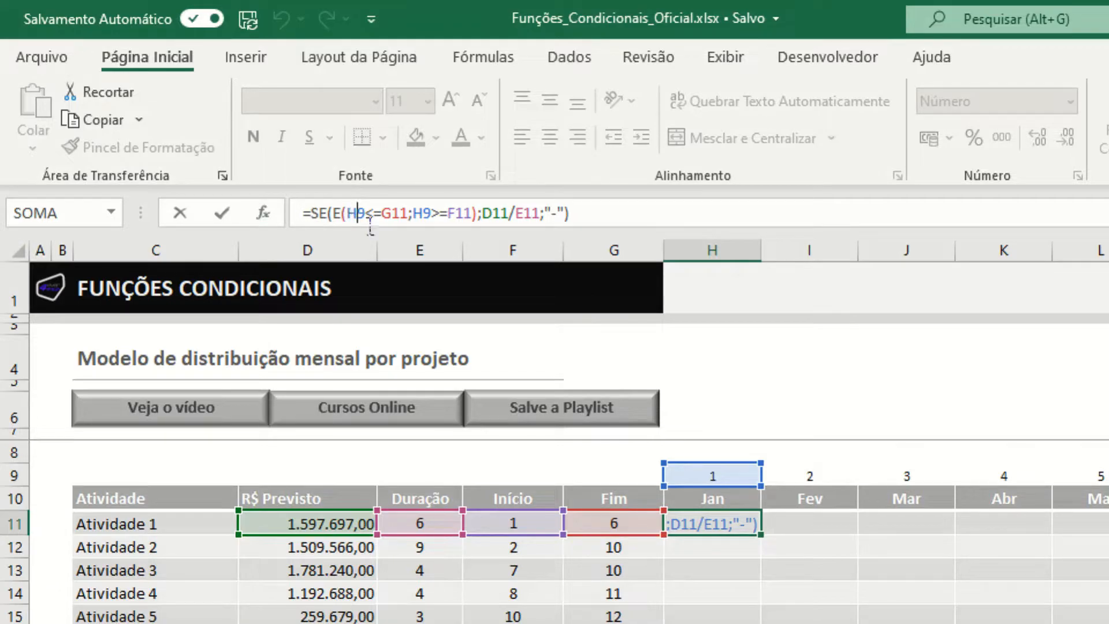
key("F4")
key("F4")
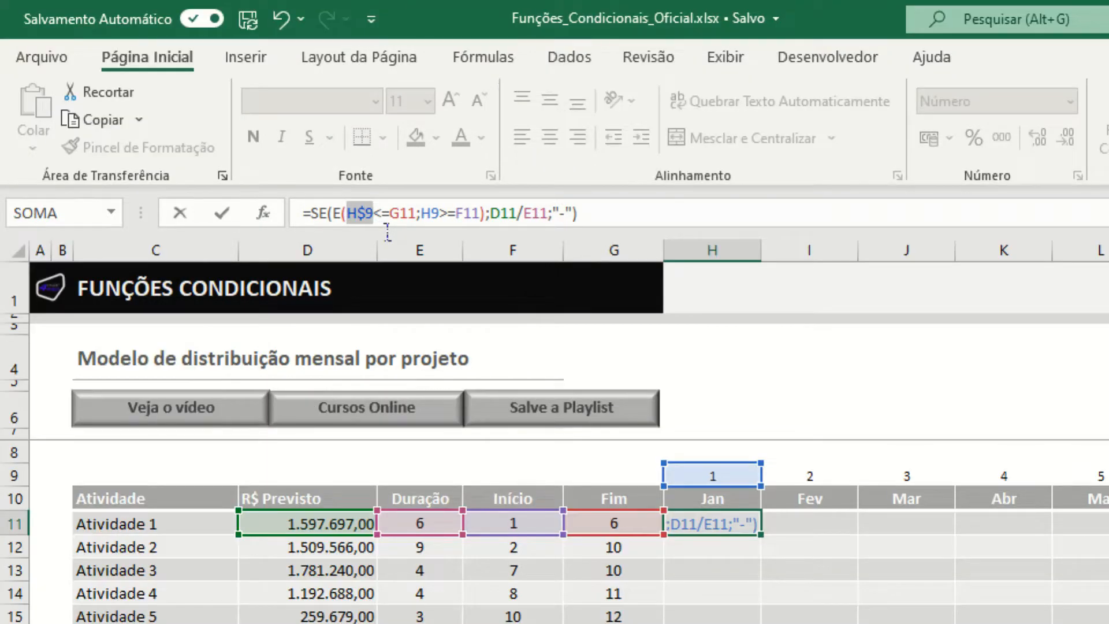
left_click(400, 225)
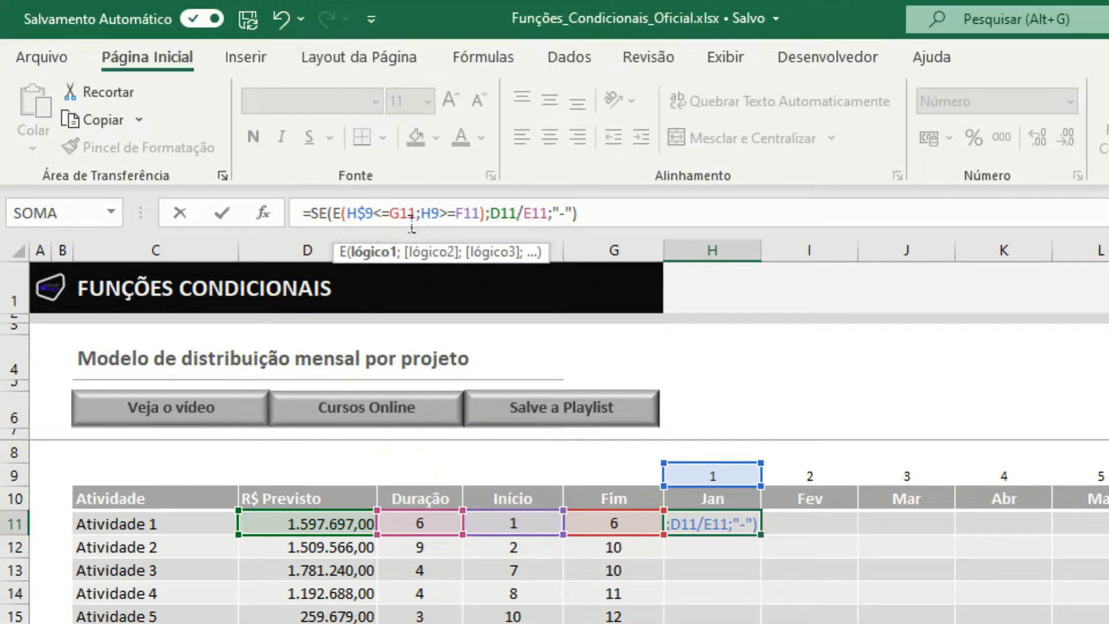
key("F4")
key("F4")
key("F4")
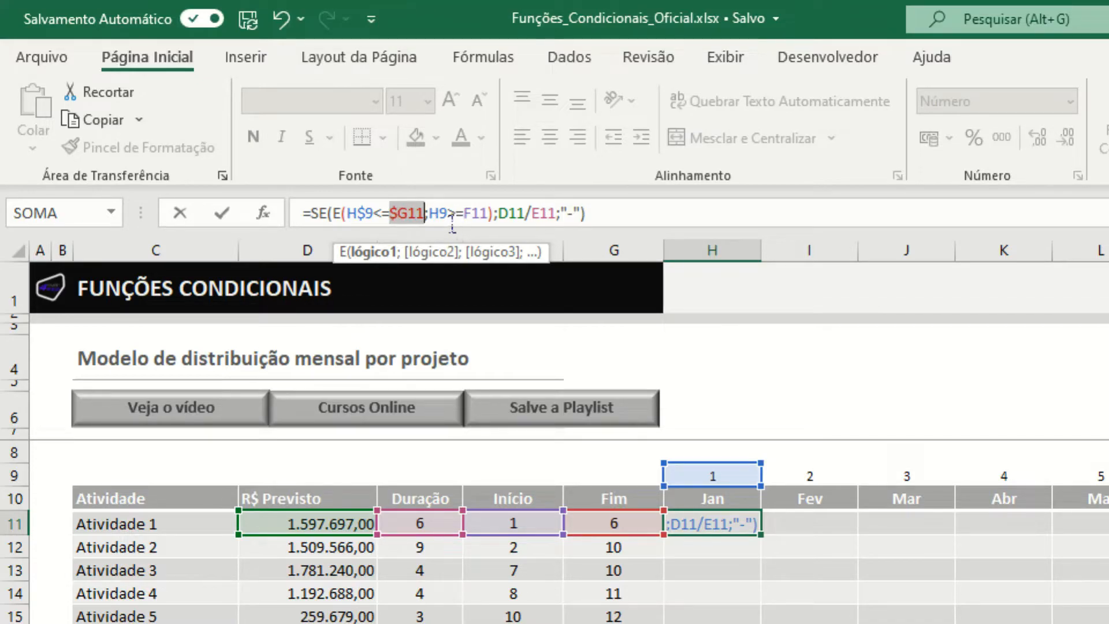
- Lock the references of the second condition in the H11 formula so it reads H$9>=$F11
left_click(440, 223)
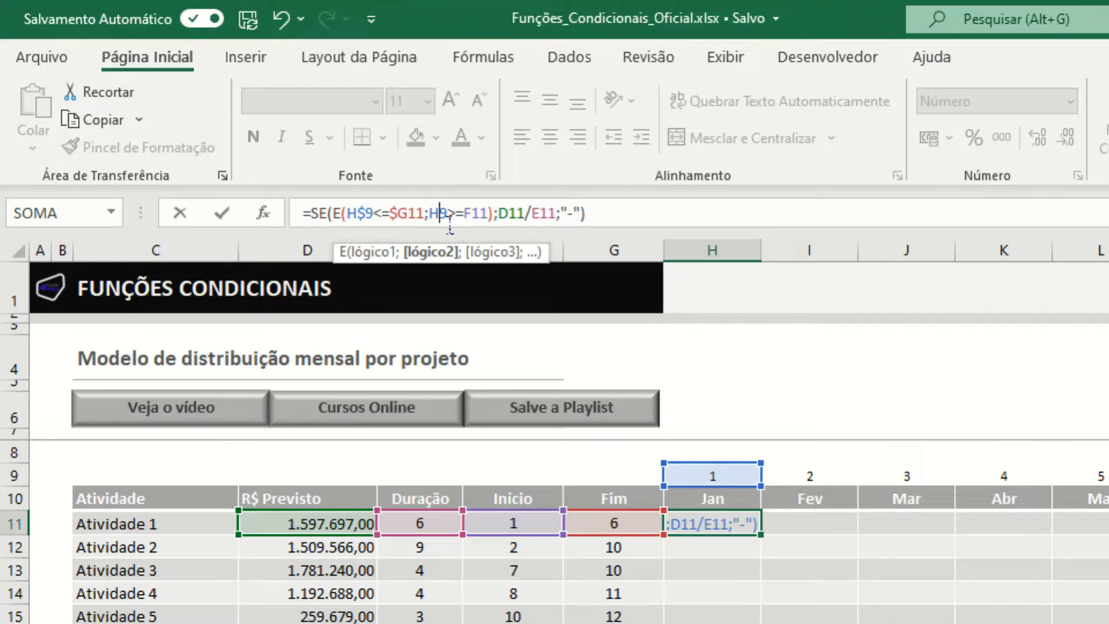
left_click(450, 223)
key("F4")
key("F4")
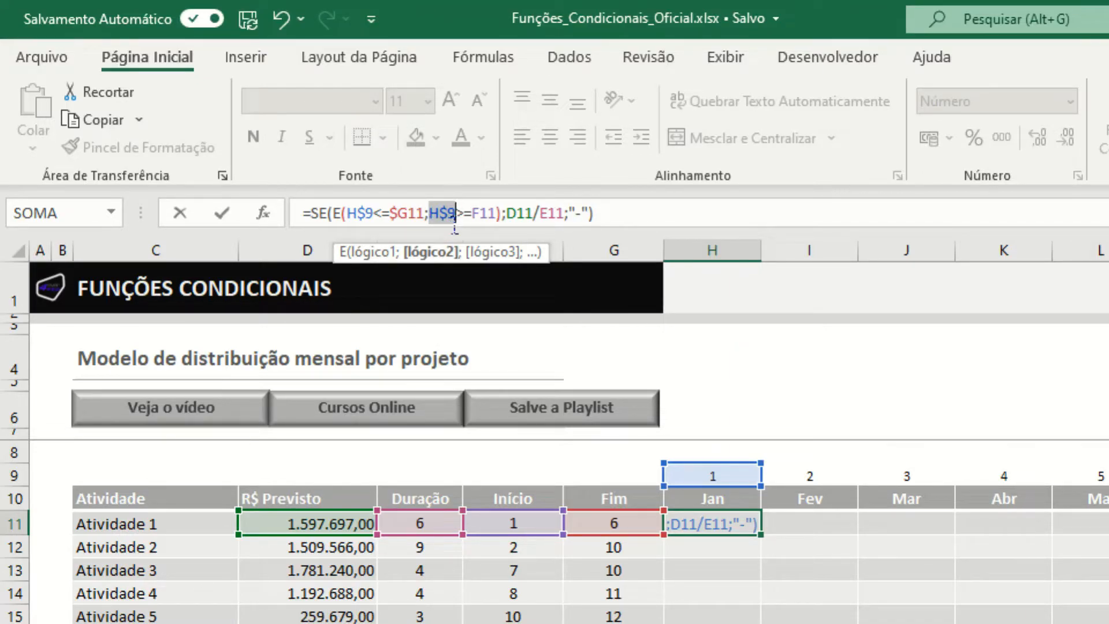
left_click(484, 215)
left_click(484, 214)
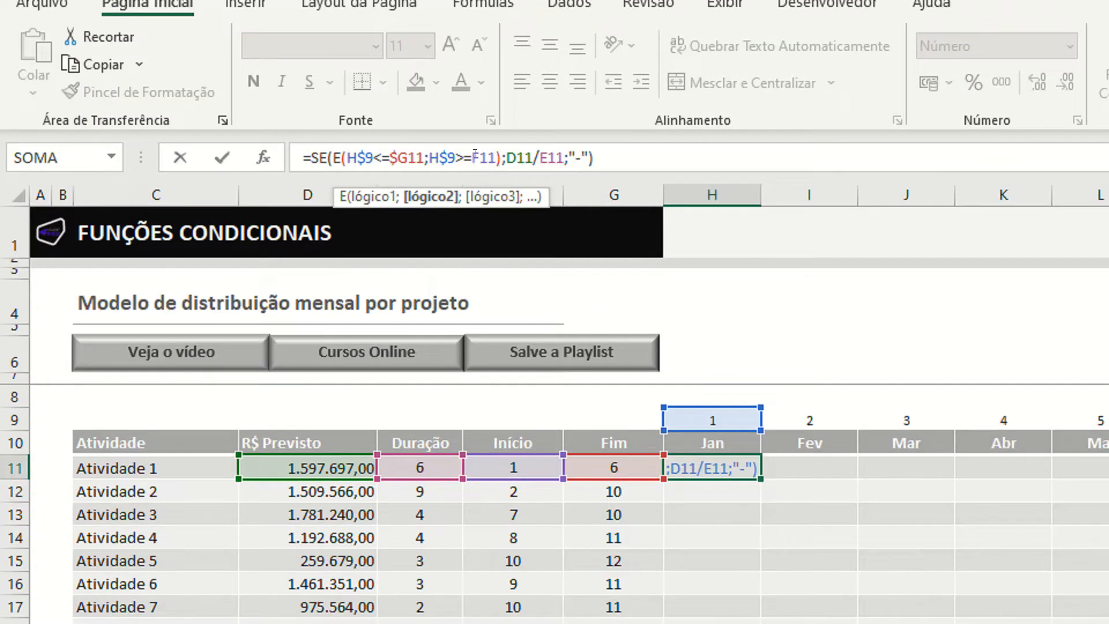
key("F4")
key("F4")
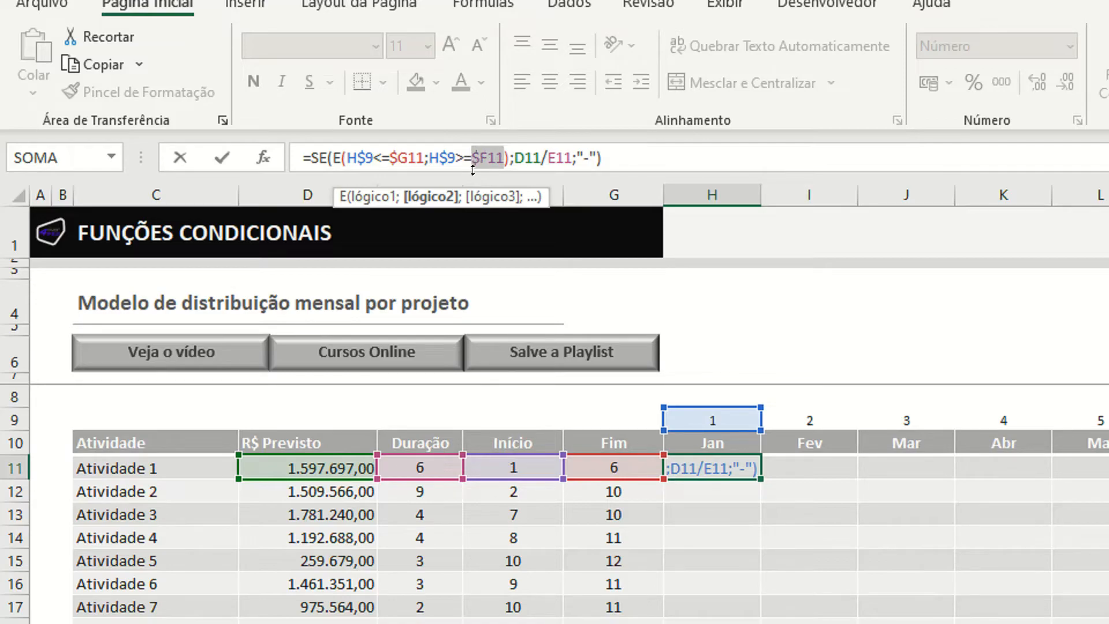
- Lock the columns of the division in the H11 formula as $D11/$E11 and confirm the formula
left_click(520, 154)
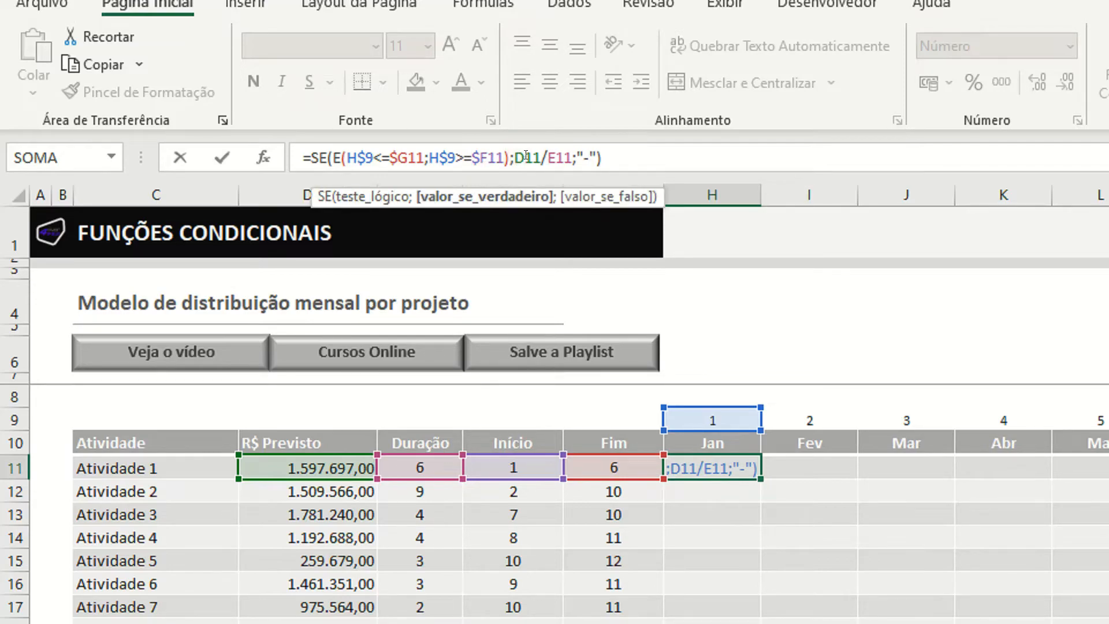
key("F4")
key("F4")
key("F4")
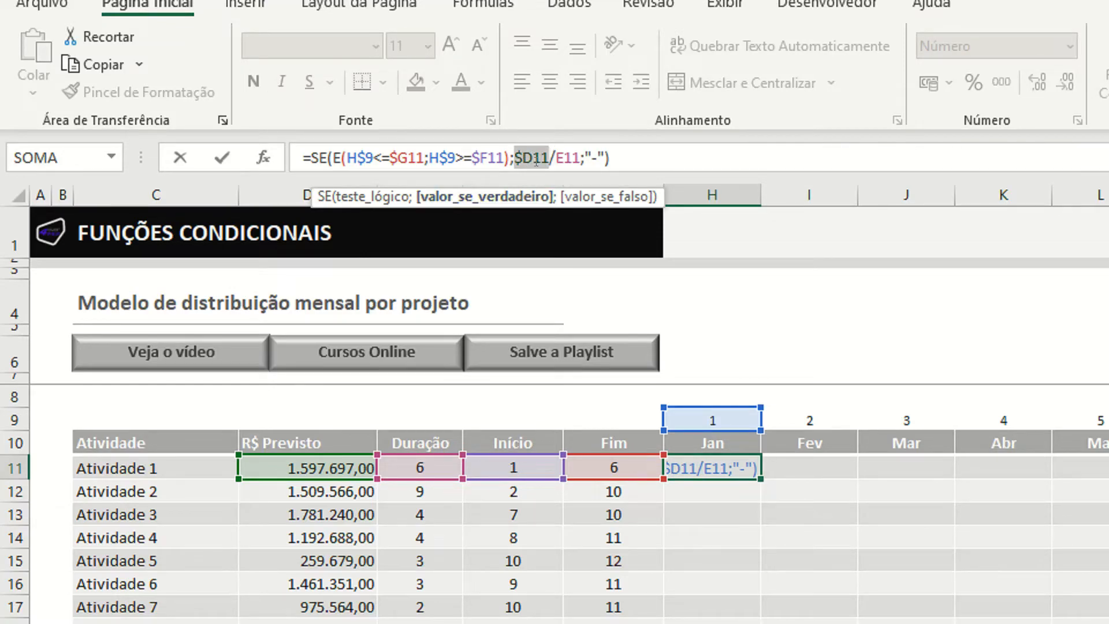
left_click(555, 152)
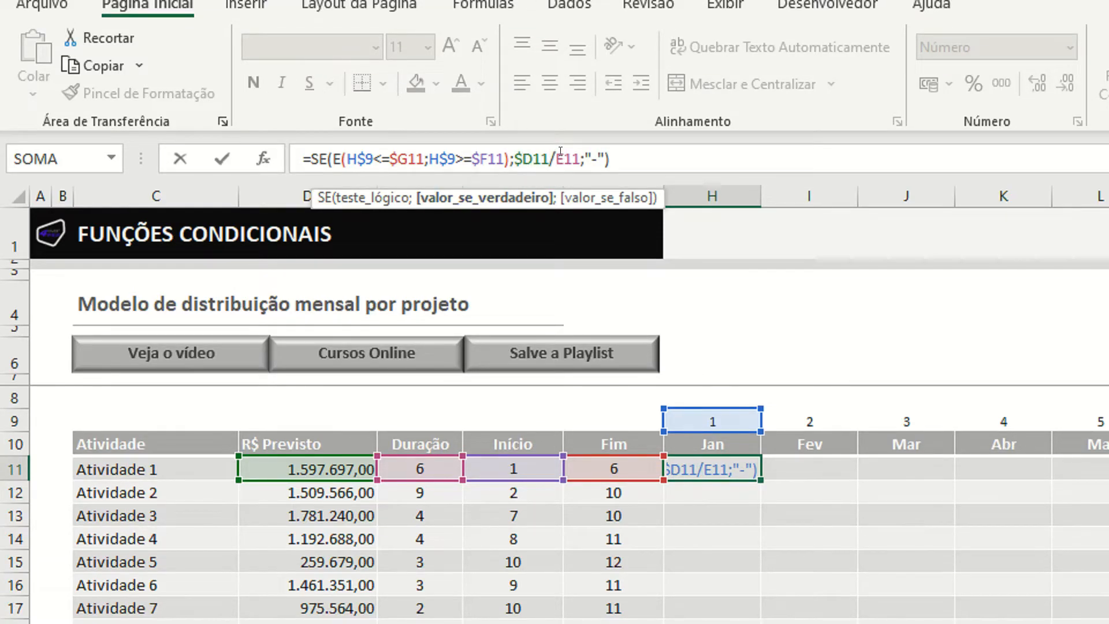
key("F4")
key("F4")
key("F4")
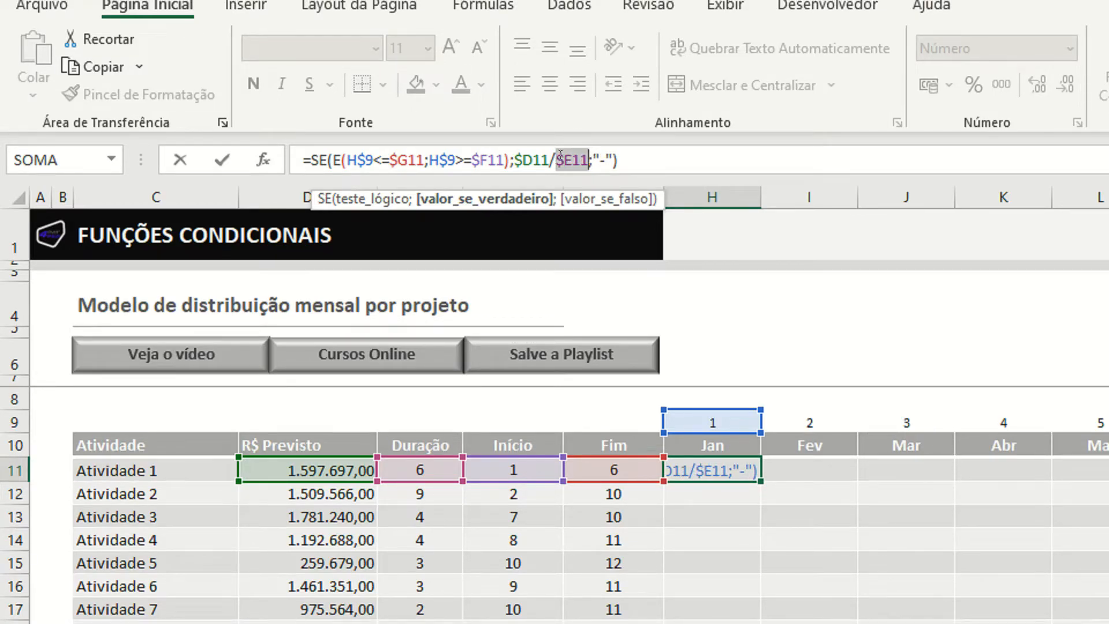
key("Return")
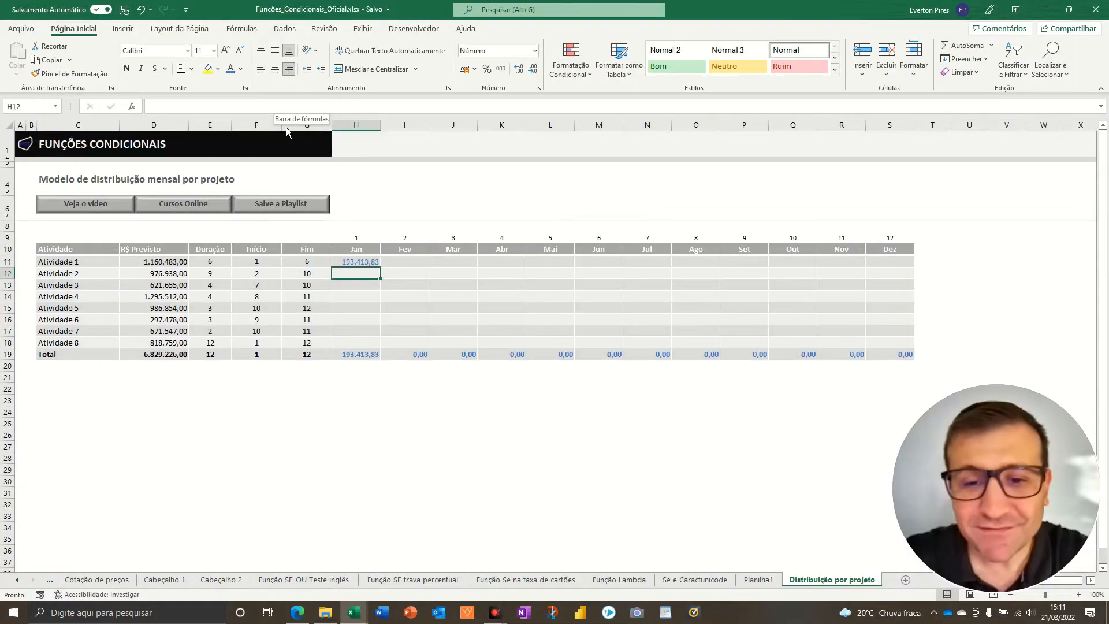
- Copy the corrected H11 formula into I11:S11 and H12:S18, pasting formulas only
left_click(363, 260)
key("ctrl+c")
left_click_drag(387, 265, 873, 263)
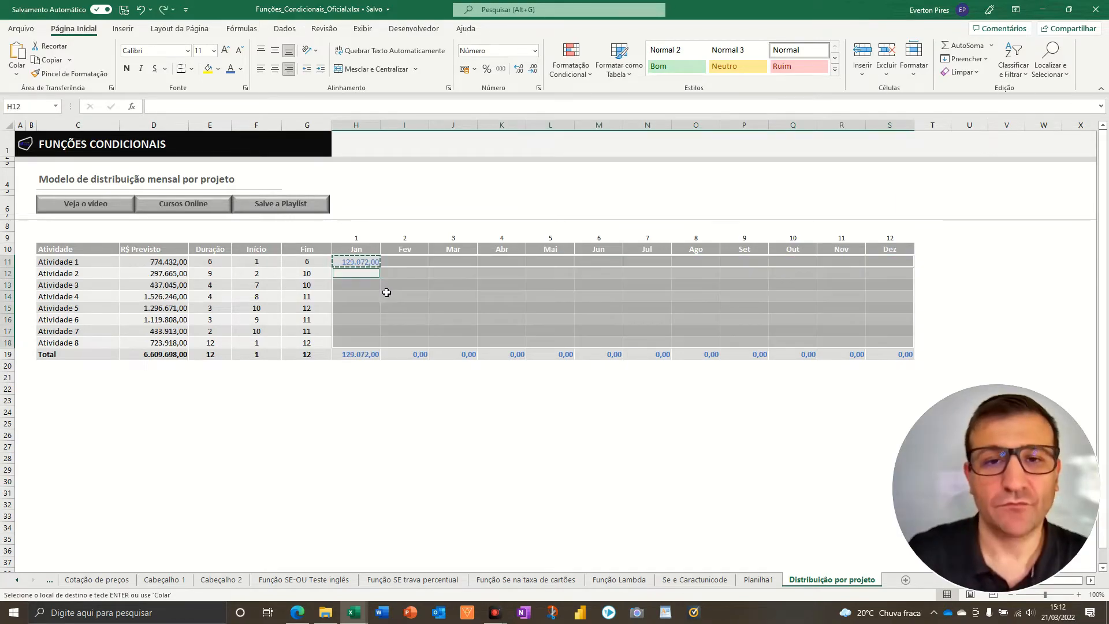
key("ctrl+alt+v")
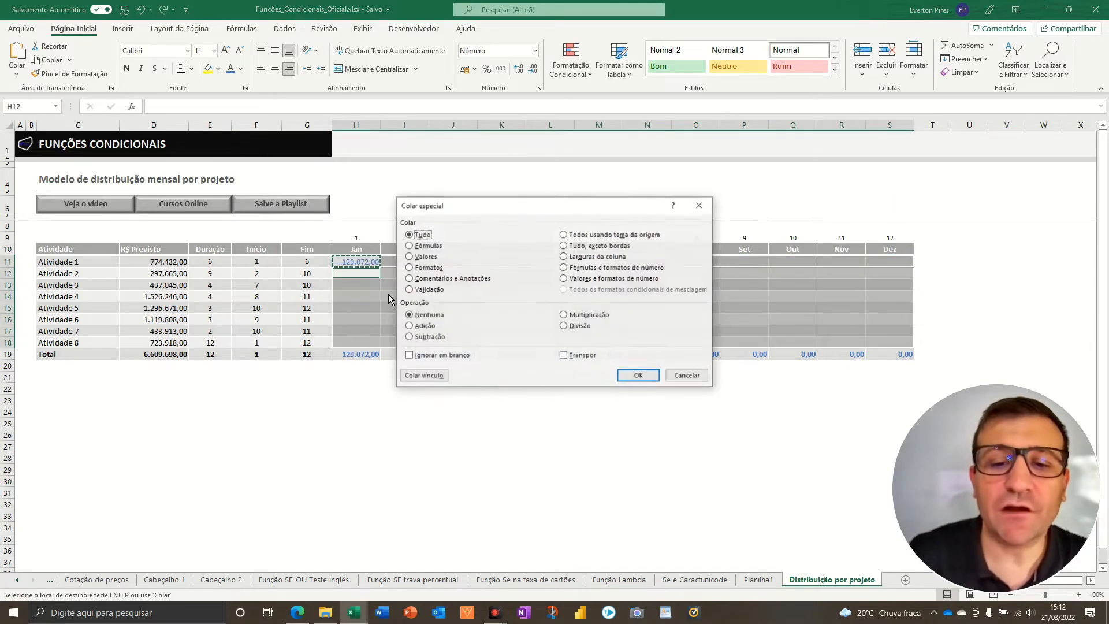
left_click(418, 245)
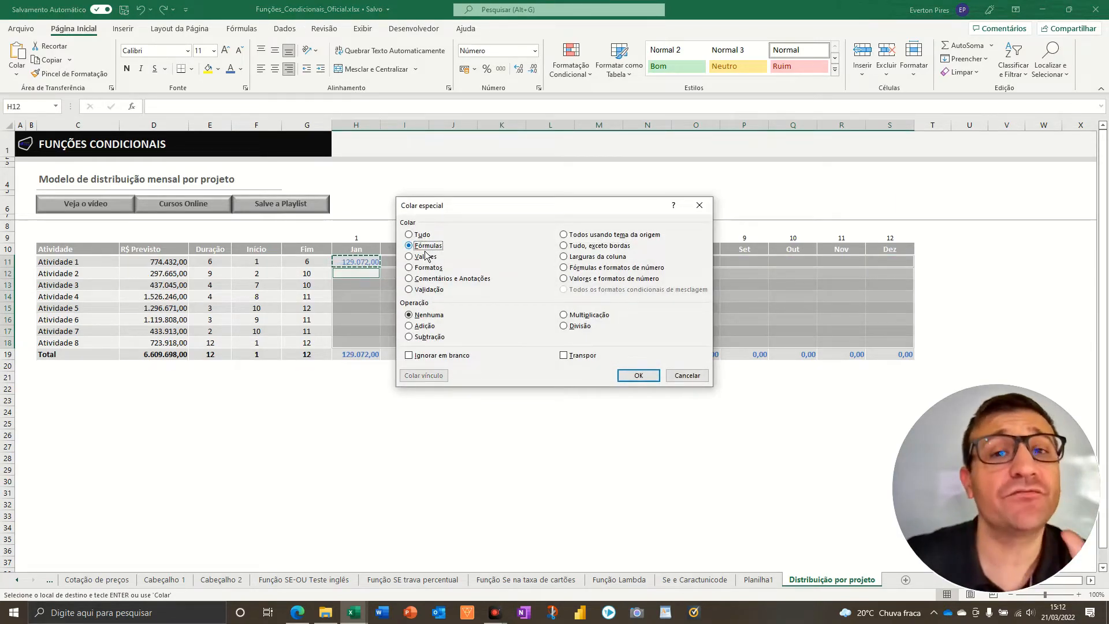
left_click(638, 379)
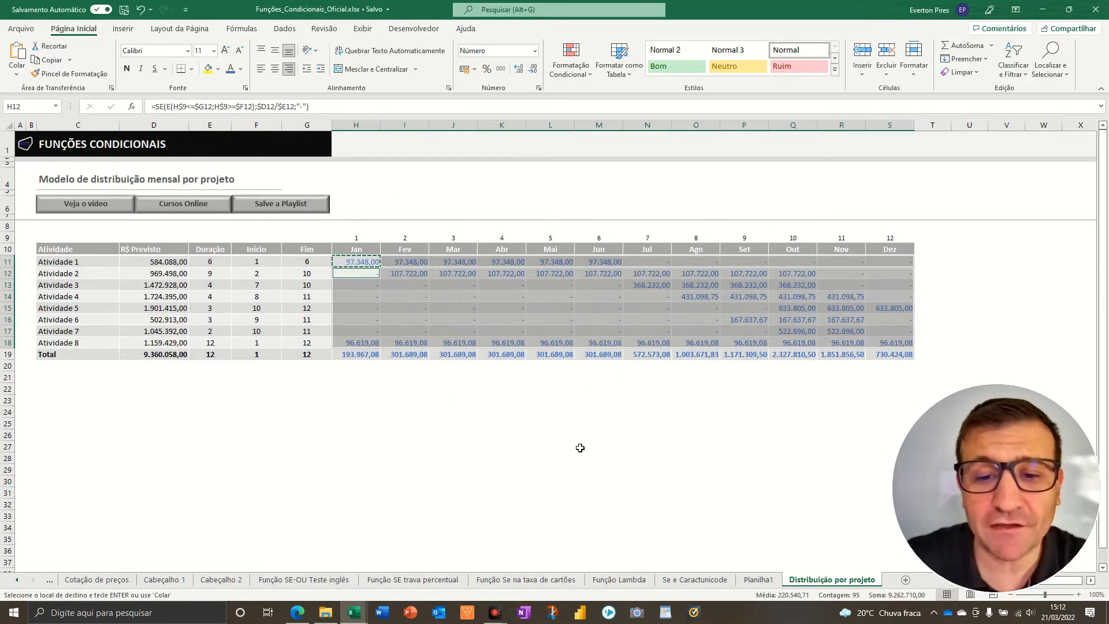
left_click(502, 435)
left_click(407, 402)
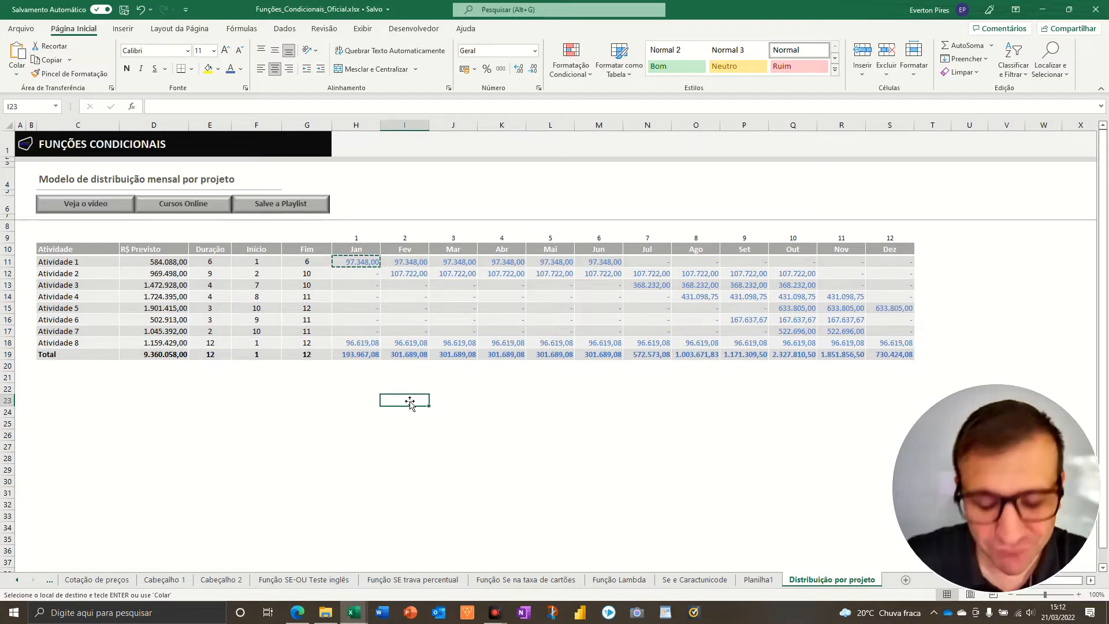
- Recalculate the sheet repeatedly to check how the monthly distribution responds to new random planned amounts
left_click(377, 430)
key("F9")
key("F9")
key("F9")
key("F9")
key("F9")
key("F9")
key("F9")
key("F9")
key("F9")
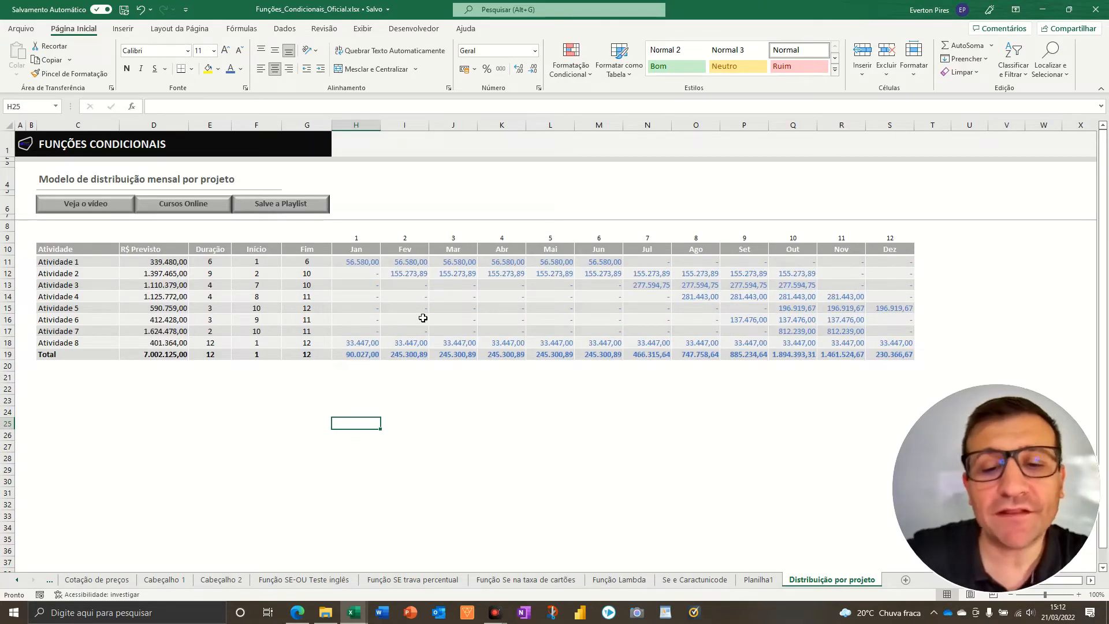
- Enter =ALEATÓRIOENTRE(1;6) in F11 to generate a random start month for Atividade 1
left_click(257, 262)
mouse_move(237, 246)
left_mouse_down()
mouse_move(371, 379)
mouse_move(356, 383)
left_mouse_up()
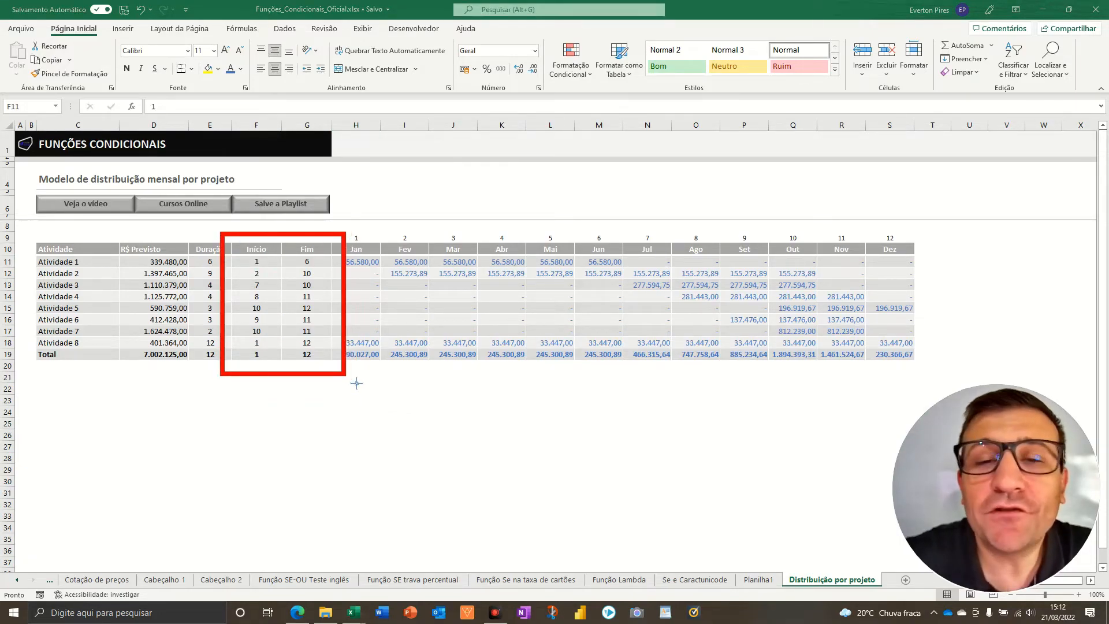
key("Escape")
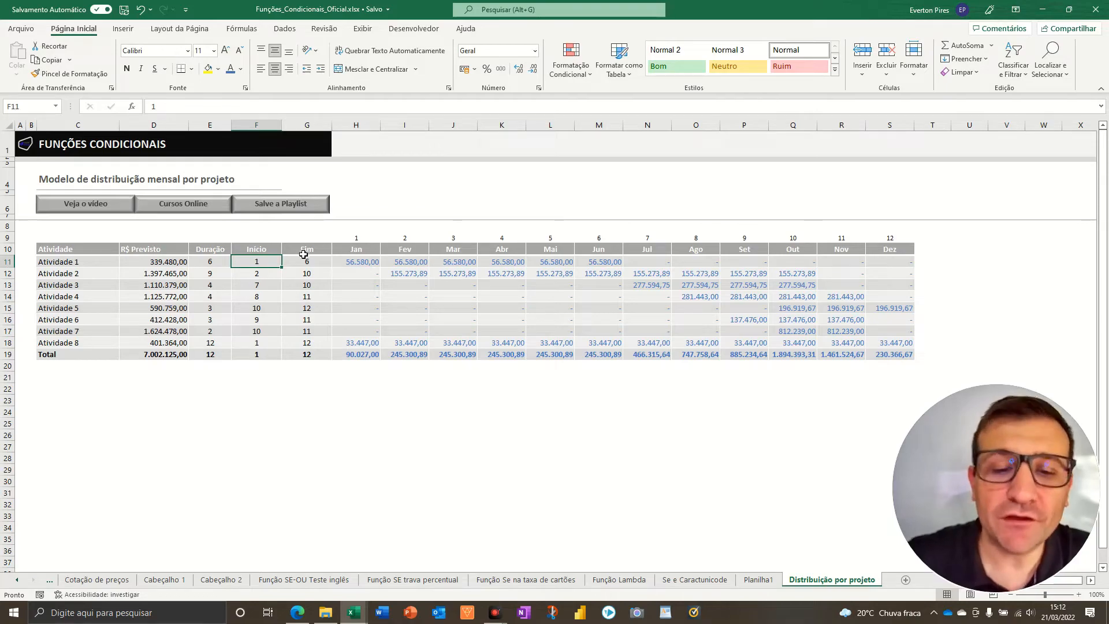
type("=ale")
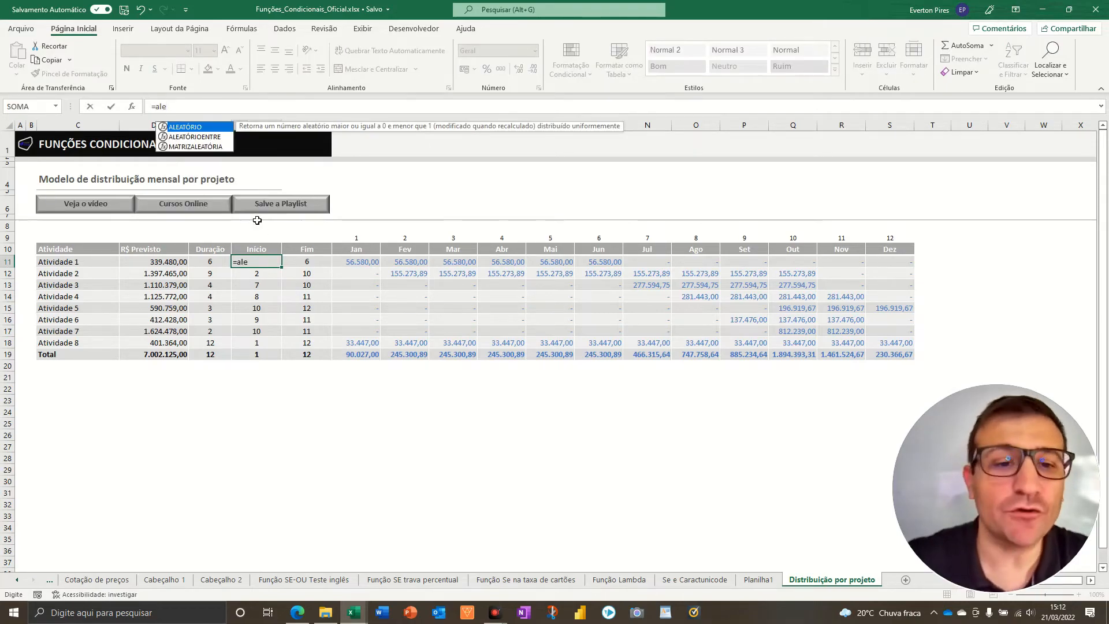
key("Down")
key("Tab")
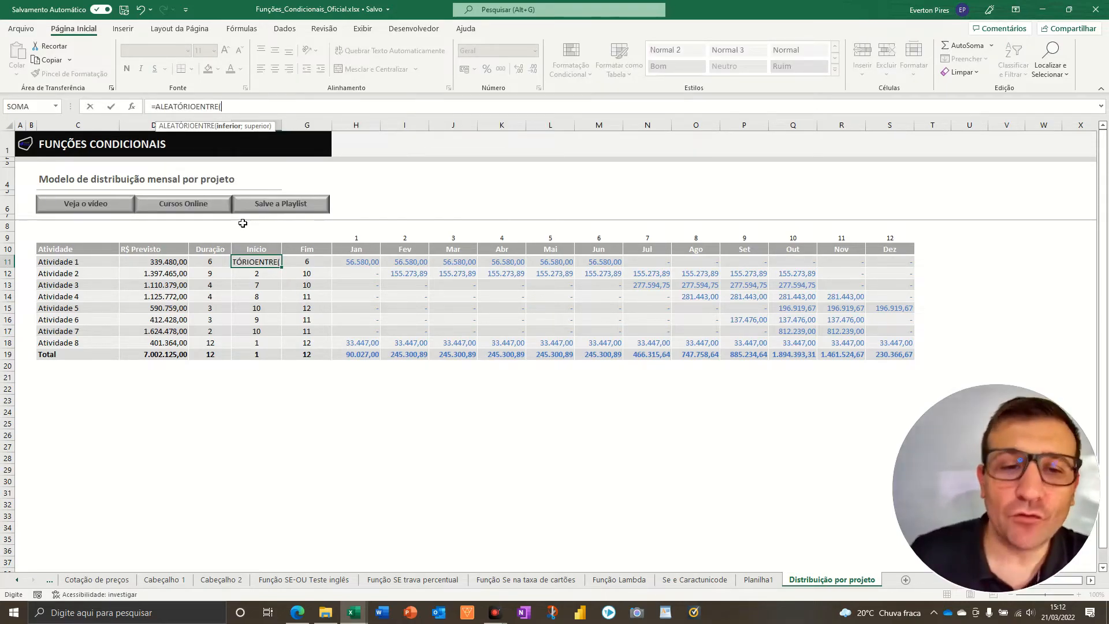
type("1;6")
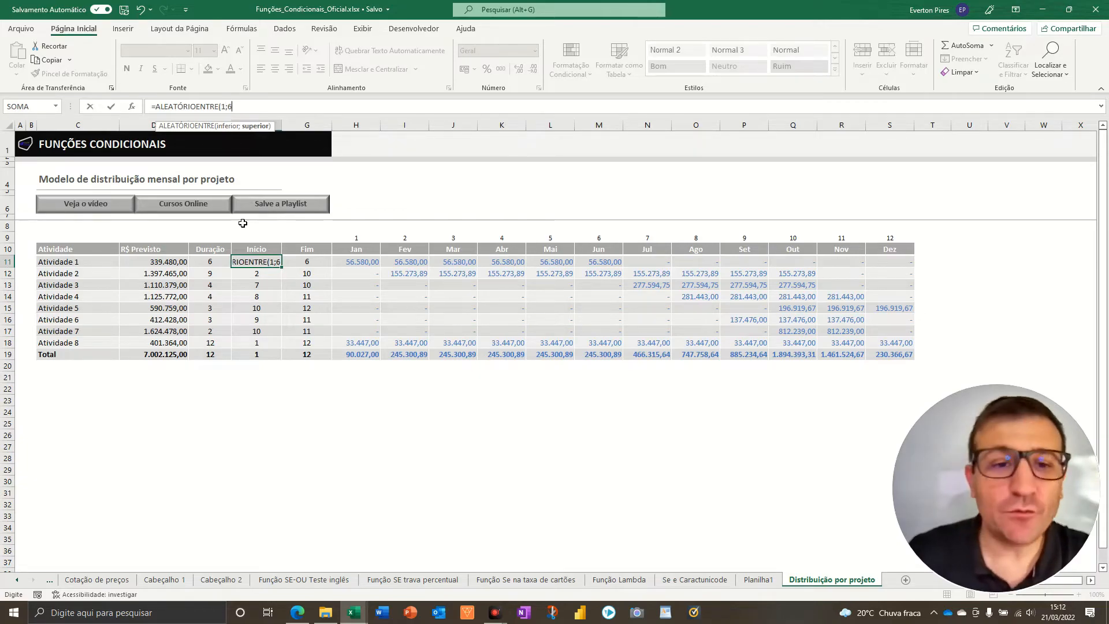
key("ctrl+Return")
- Copy the random start-month formula from F11 into F12:F18 with Paste Special
key("ctrl+c")
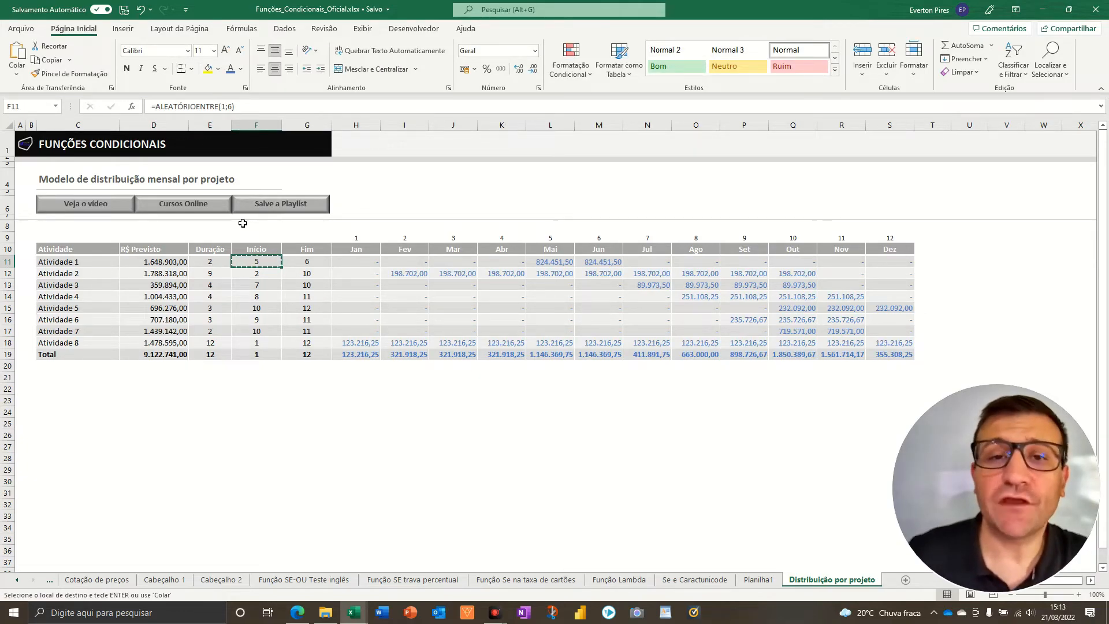
key("Down")
key("shift+Down")
key("shift+Down")
key("shift+Down")
key("shift+Down")
key("shift+Down")
key("shift+Down")
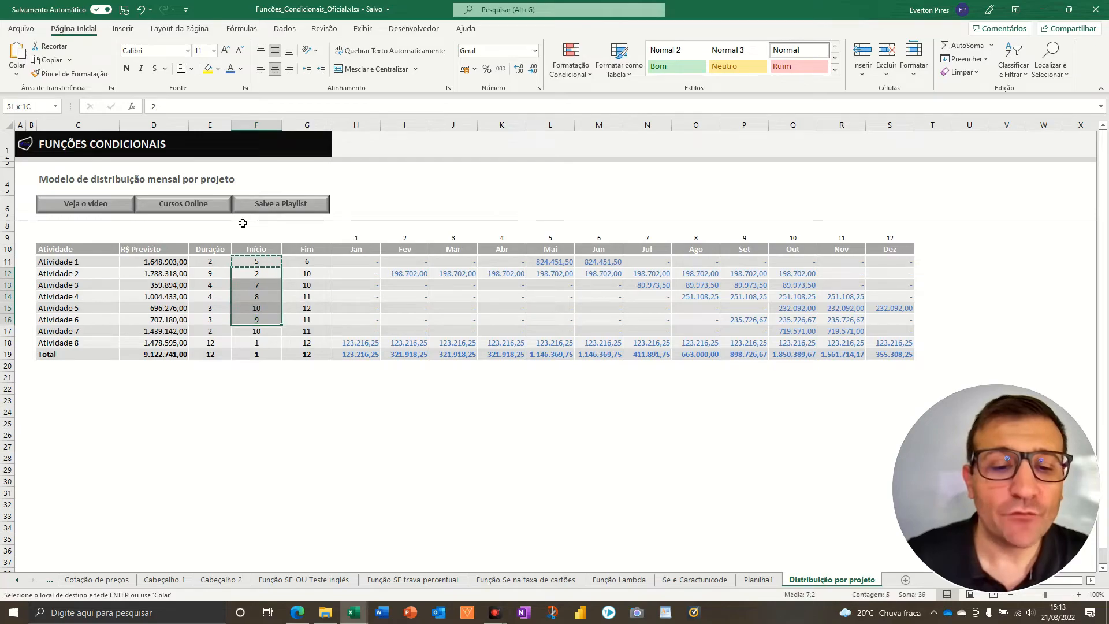
key("ctrl+alt+v")
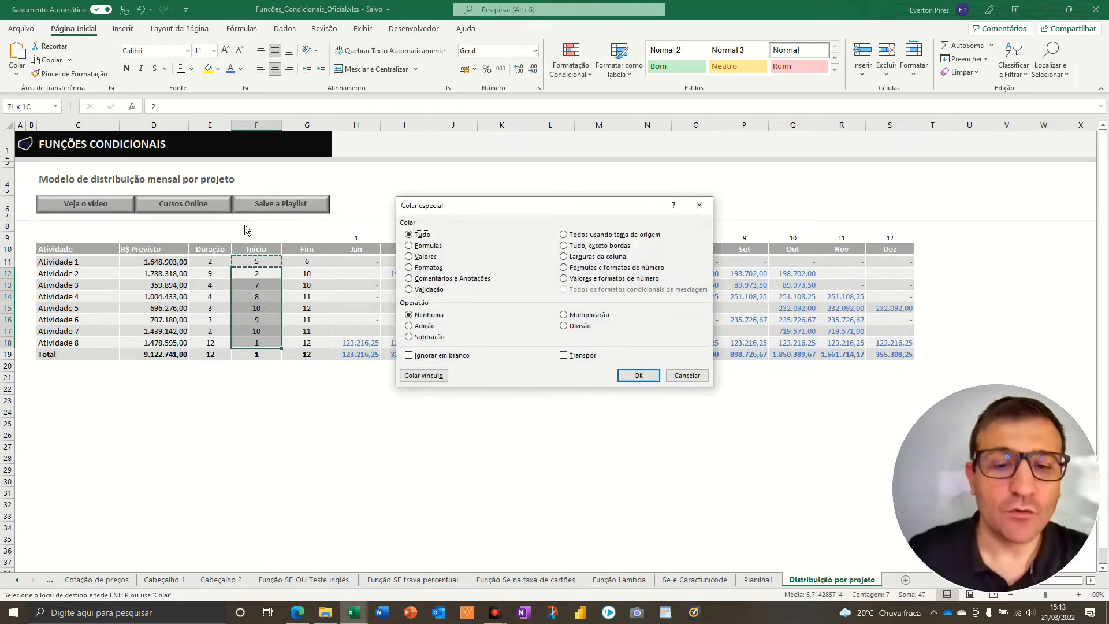
key("Return")
- Paste the copied F11 formula into the end-month cell G11, formulas only
key("Up")
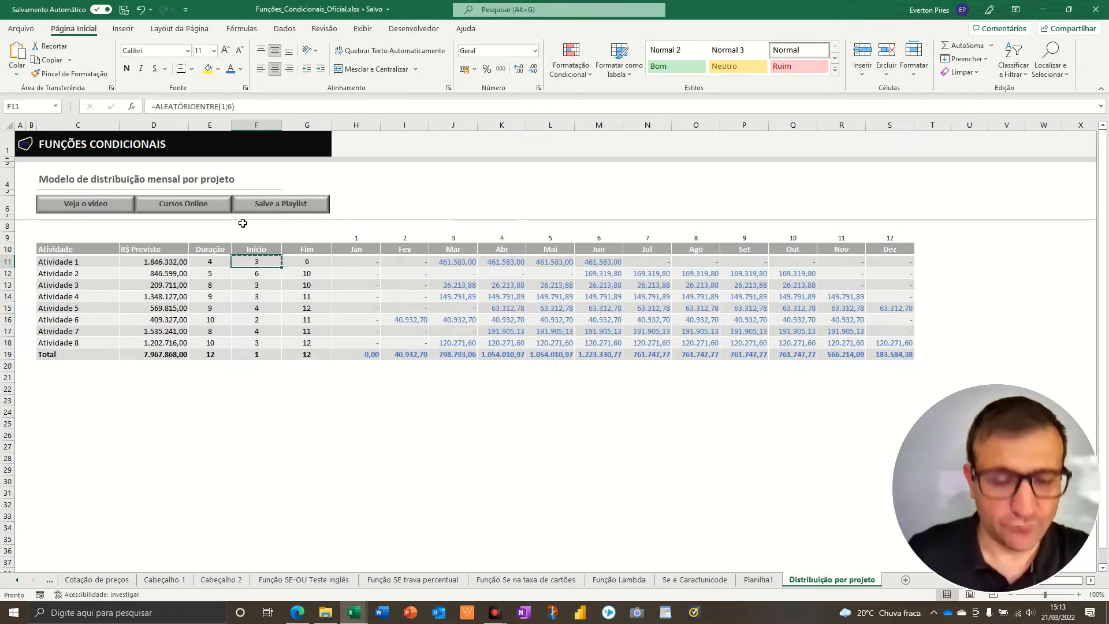
key("Right")
key("Down")
key("ctrl+alt+v")
key("f")
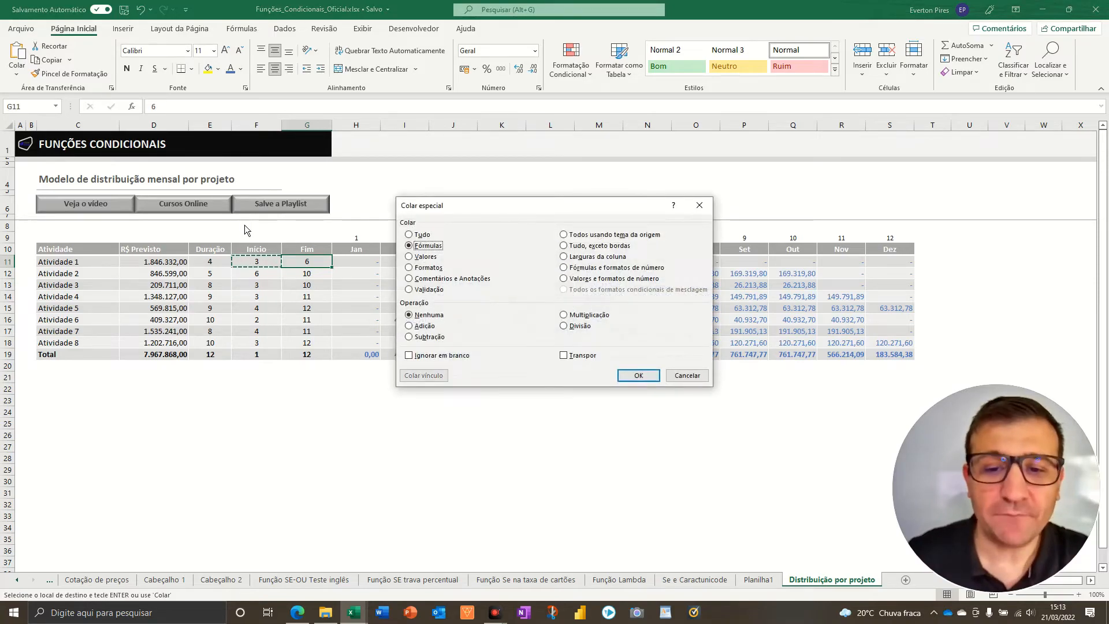
key("Return")
- Change the limits of the random formula in G11 so it reads =ALEATÓRIOENTRE(7;12)
key("Up")
left_click(230, 107)
type("7;6)")
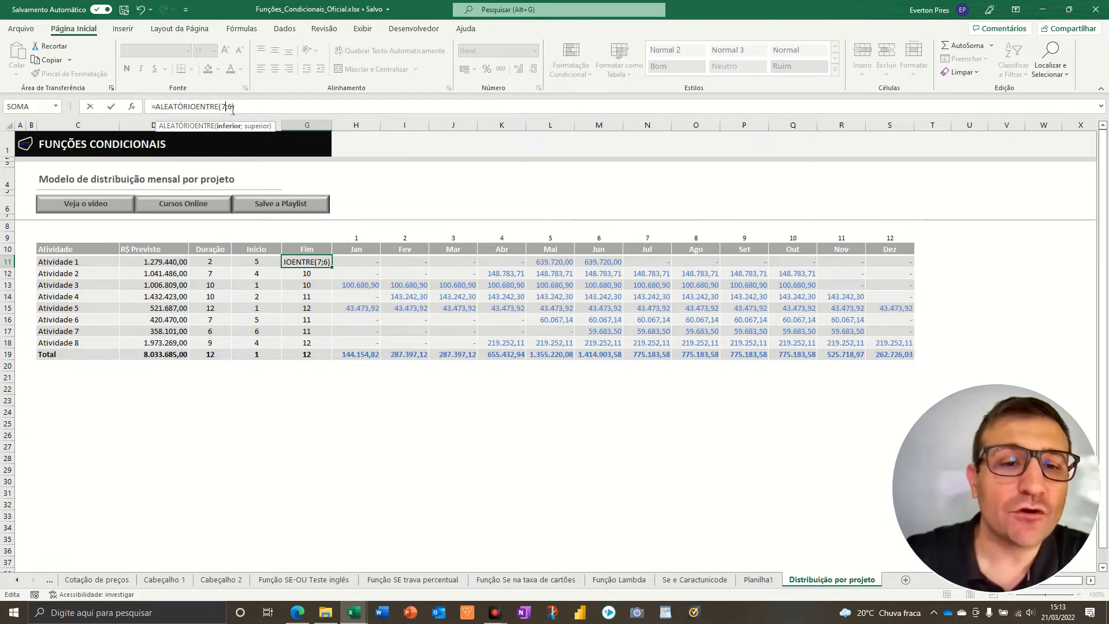
double_click(230, 107)
type("12")
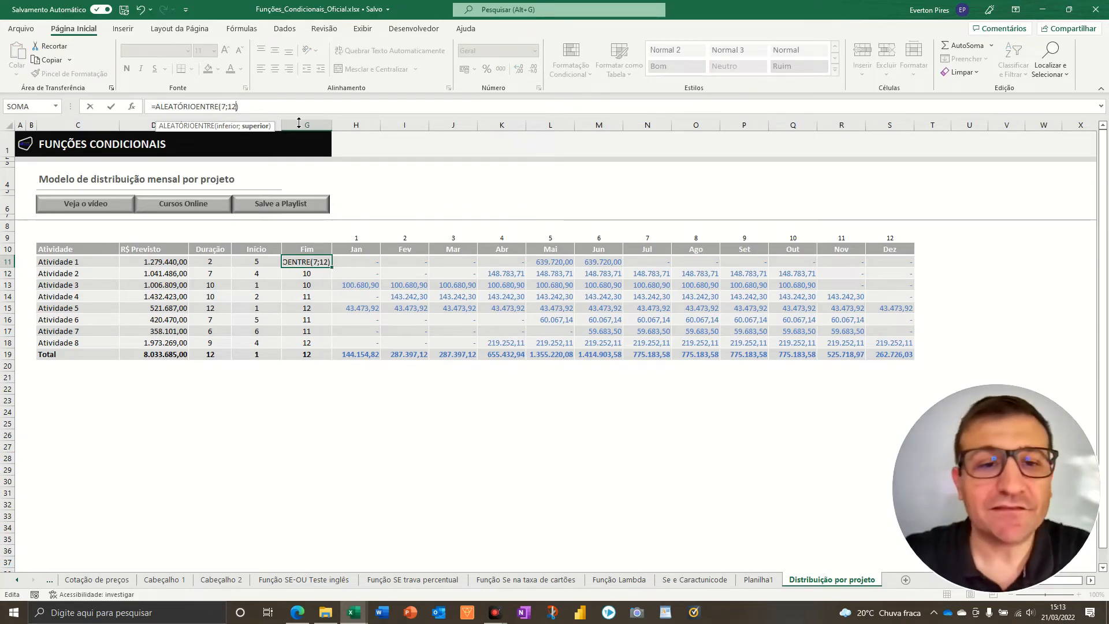
key("Return")
- Copy the random end-month formula from G11 into G12:G18, pasting formulas only
key("Up")
key("ctrl+c")
key("Down")
key("shift+Down")
key("shift+Down")
key("shift+Down")
key("shift+Down")
key("shift+Down")
key("shift+Down")
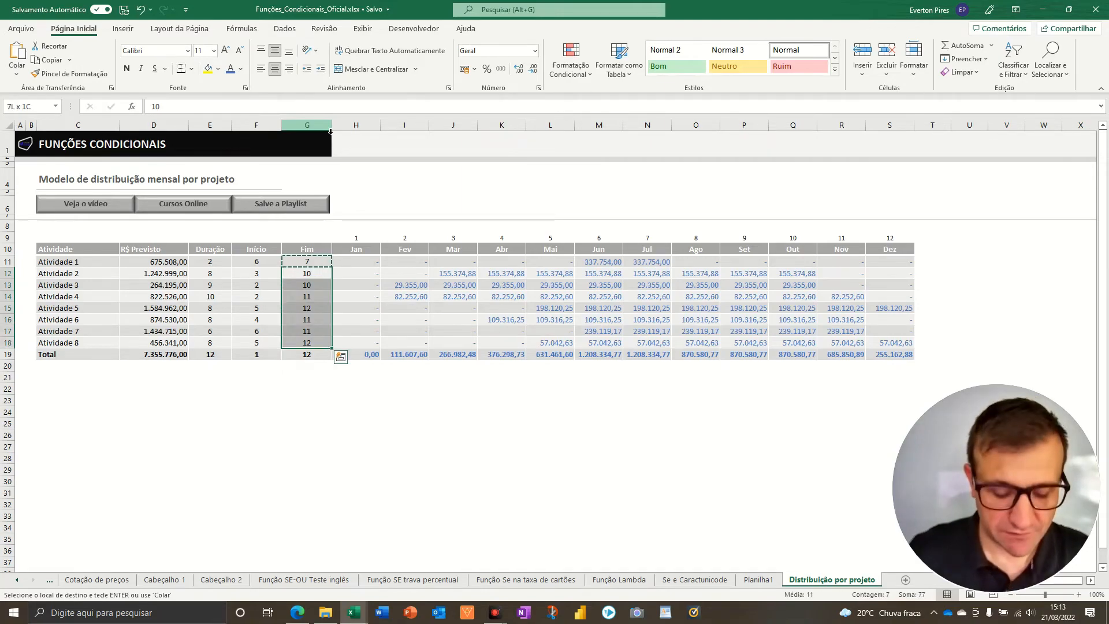
key("ctrl+alt+v")
key("f")
key("Return")
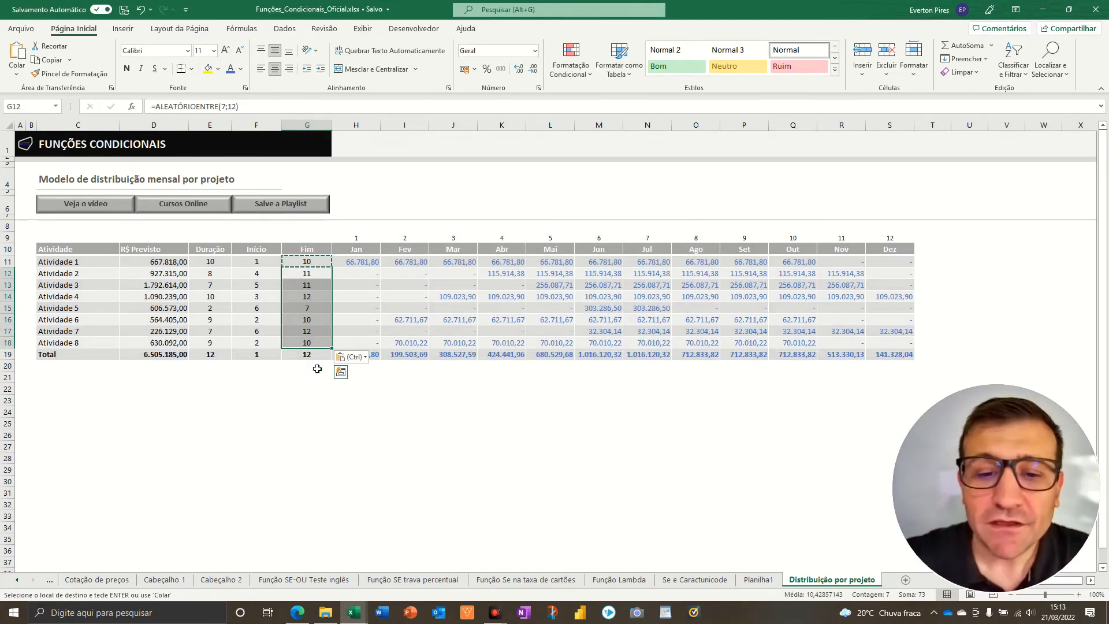
- Recalculate the sheet repeatedly to check that the monthly distribution follows the random start months, end months and amounts
left_click_drag(317, 366, 331, 436)
left_click(330, 435)
key("F9")
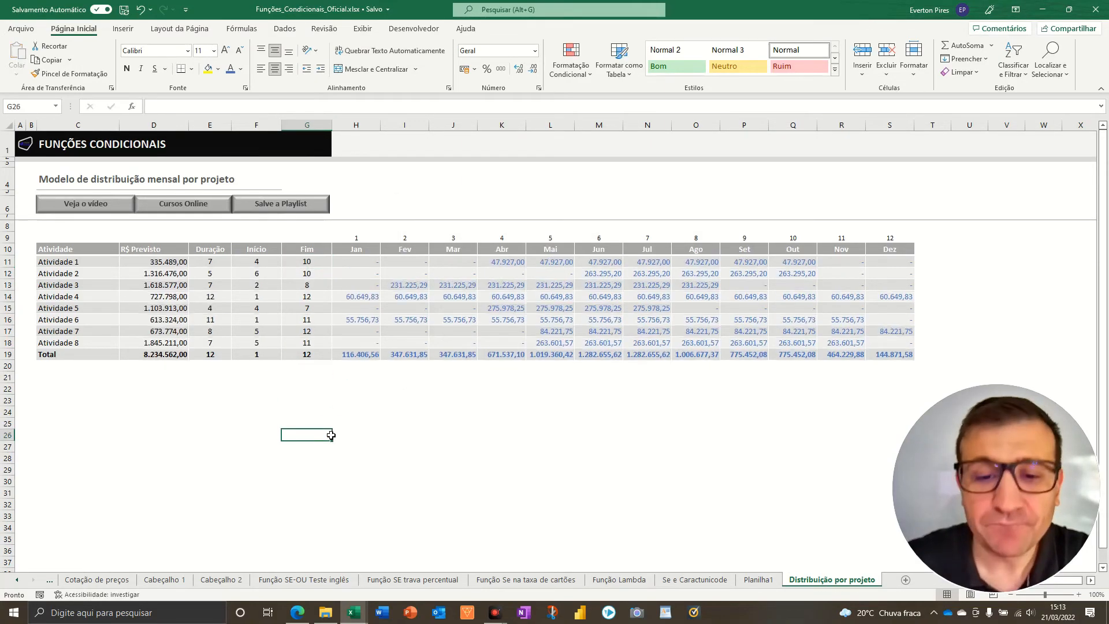
key("F9")
key("F9")
key("F9")
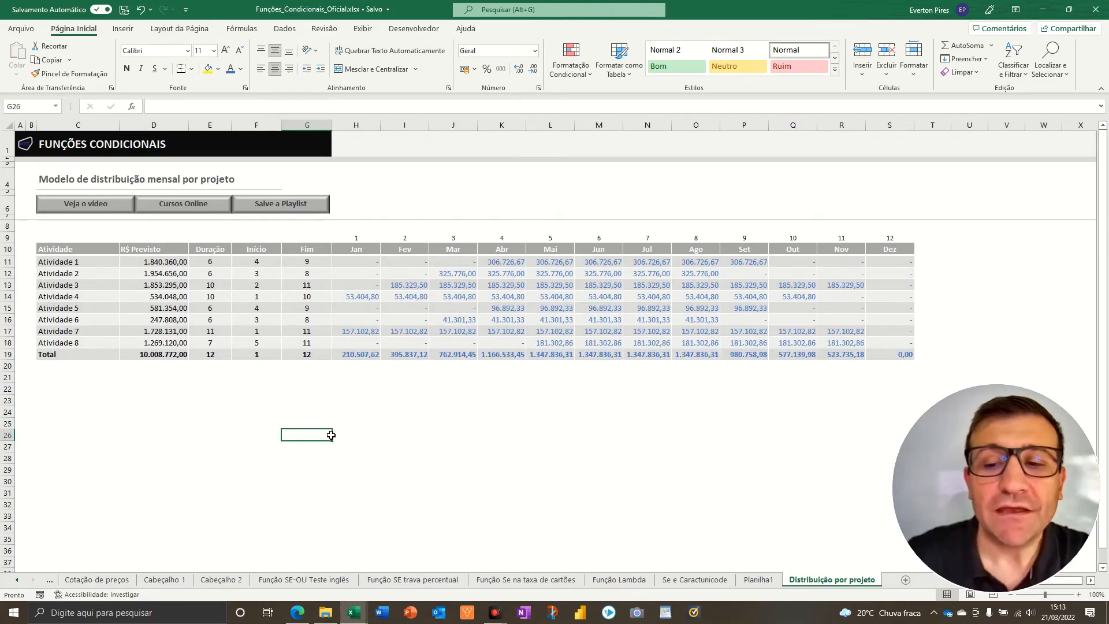
key("F9")
key("F9")
key("F9")
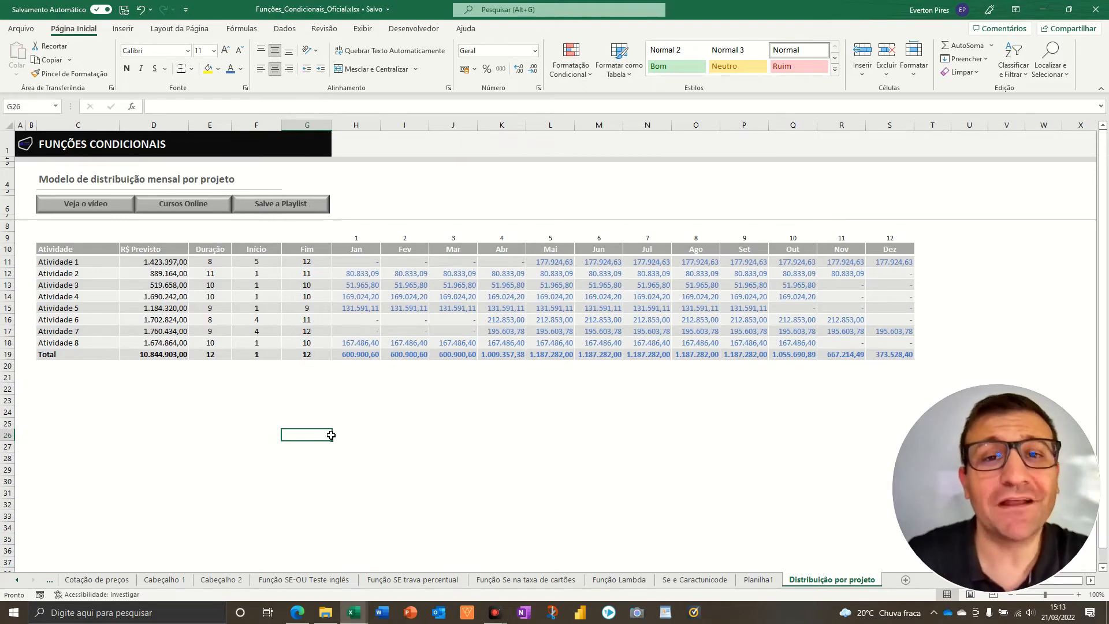
key("F9")
key("F9")
key("F9")
key("F9")
key("F9")
key("F9")
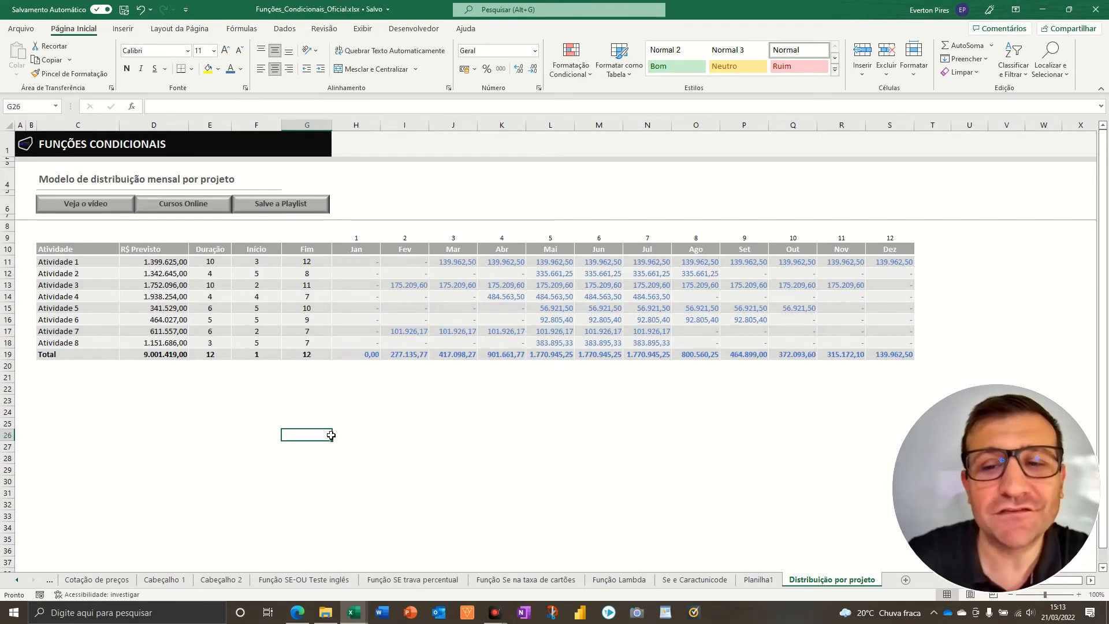
key("F9")
key("F9")
key("F9")
key("F9")
key("F9")
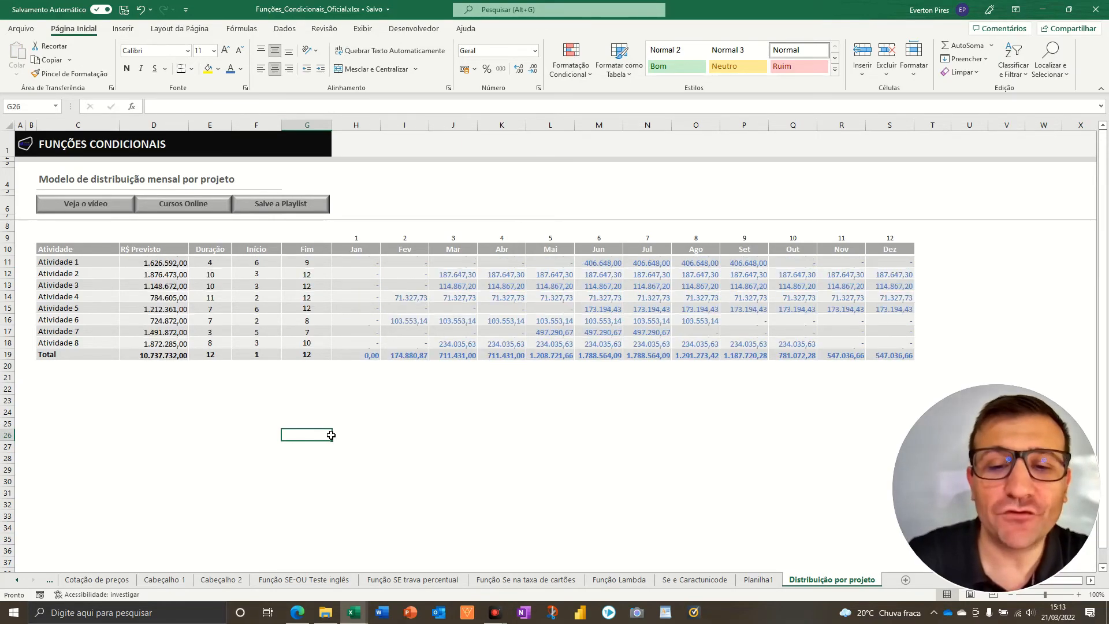
key("F9")
key("F9")
key("F9")
key("F9")
key("F9")
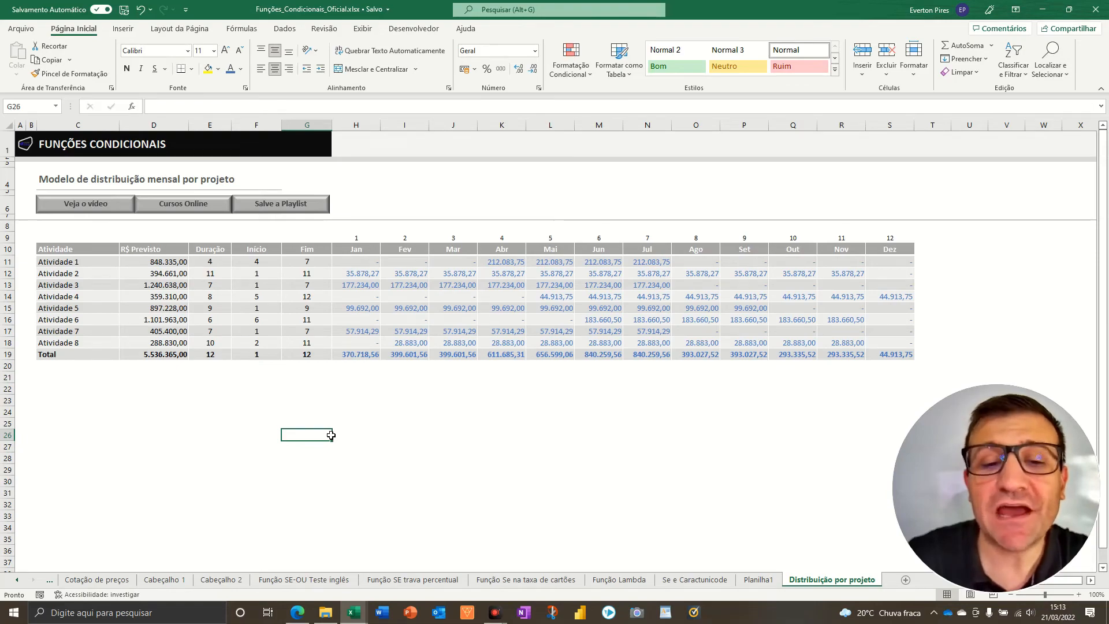
key("F9")
key("F9")
key("F9")
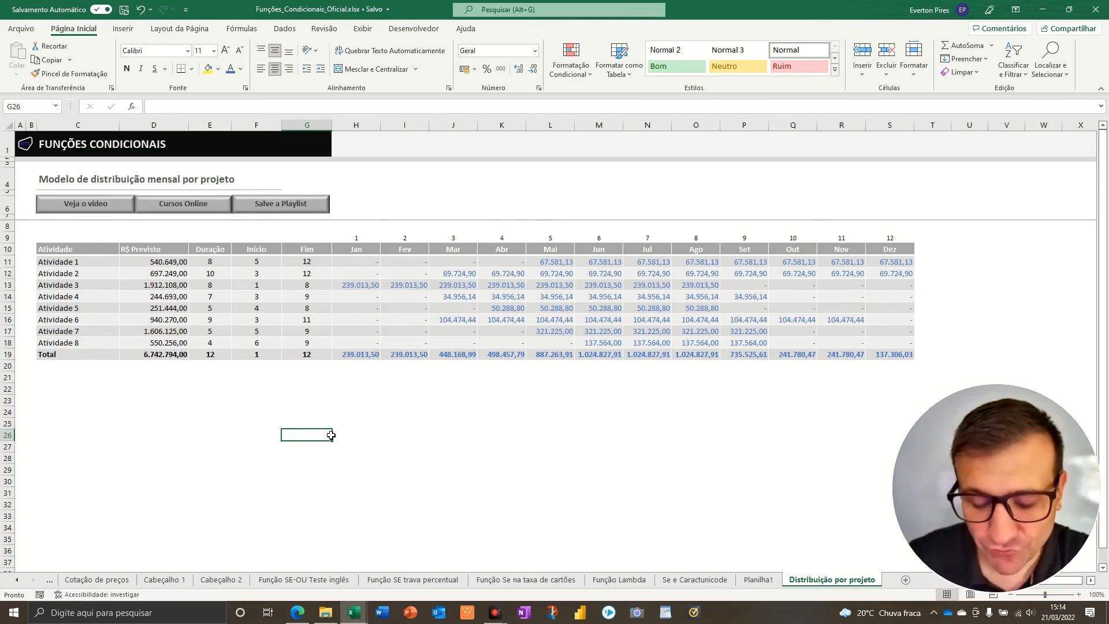
key("F9")
key("F9")
key("F9")
key("F9")
key("F9")
key("F9")
key("F9")
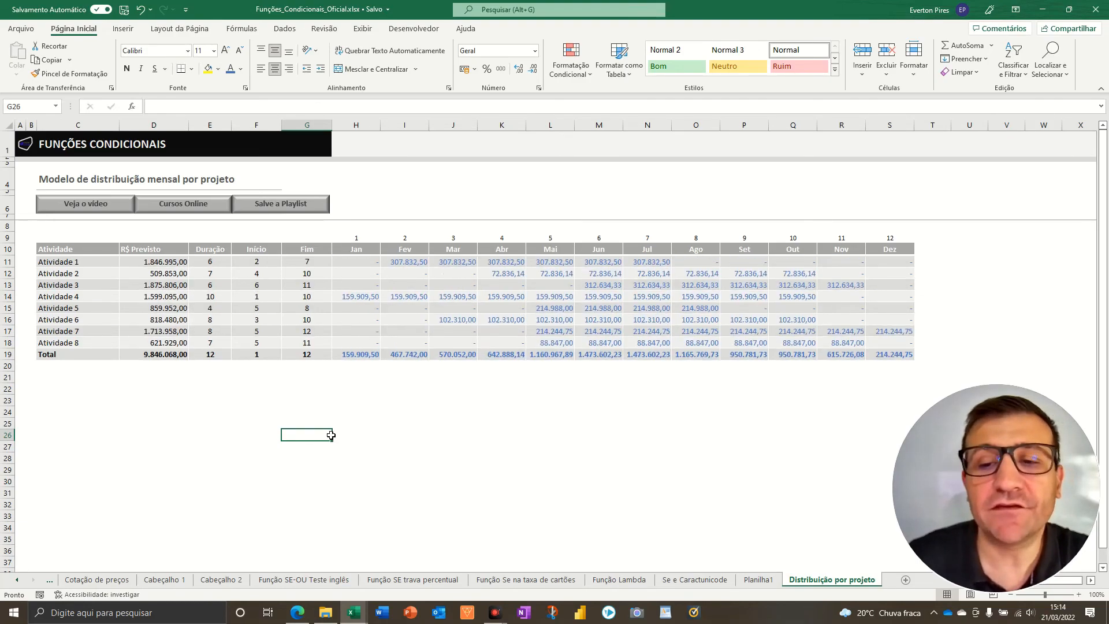
key("F9")
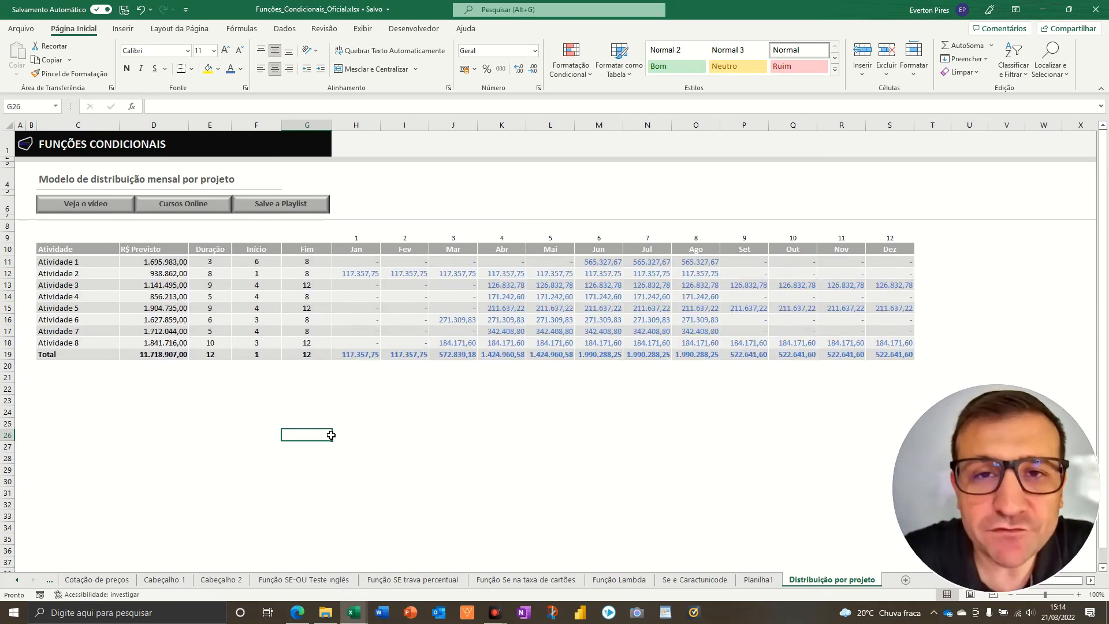